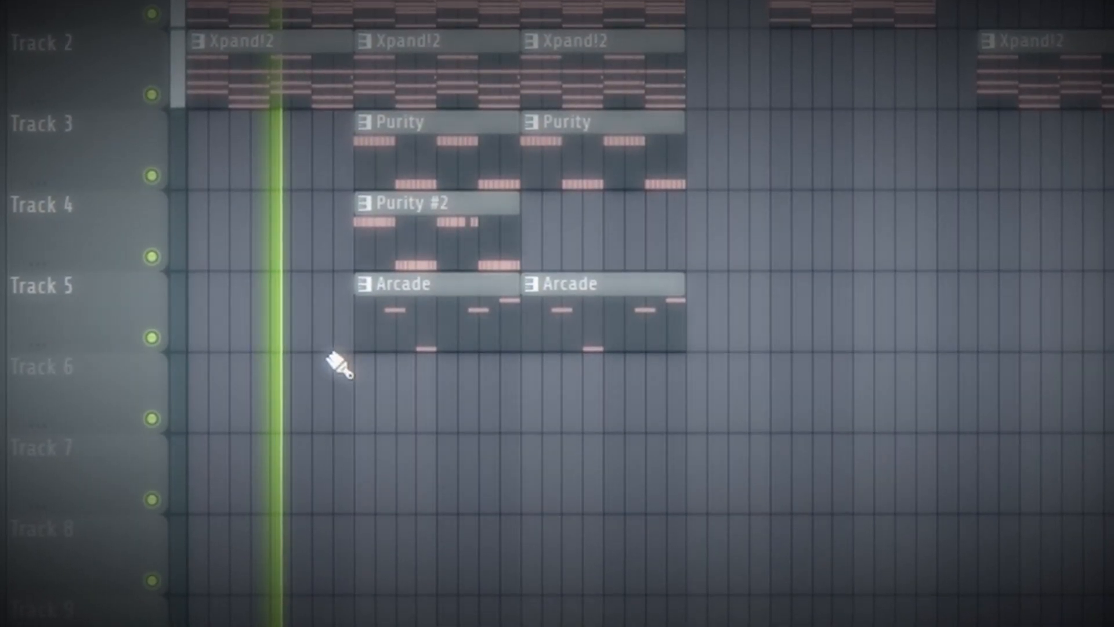
{"action": "scroll", "coordinate": [48, 135], "scroll_direction": "up", "scroll_amount": 5}
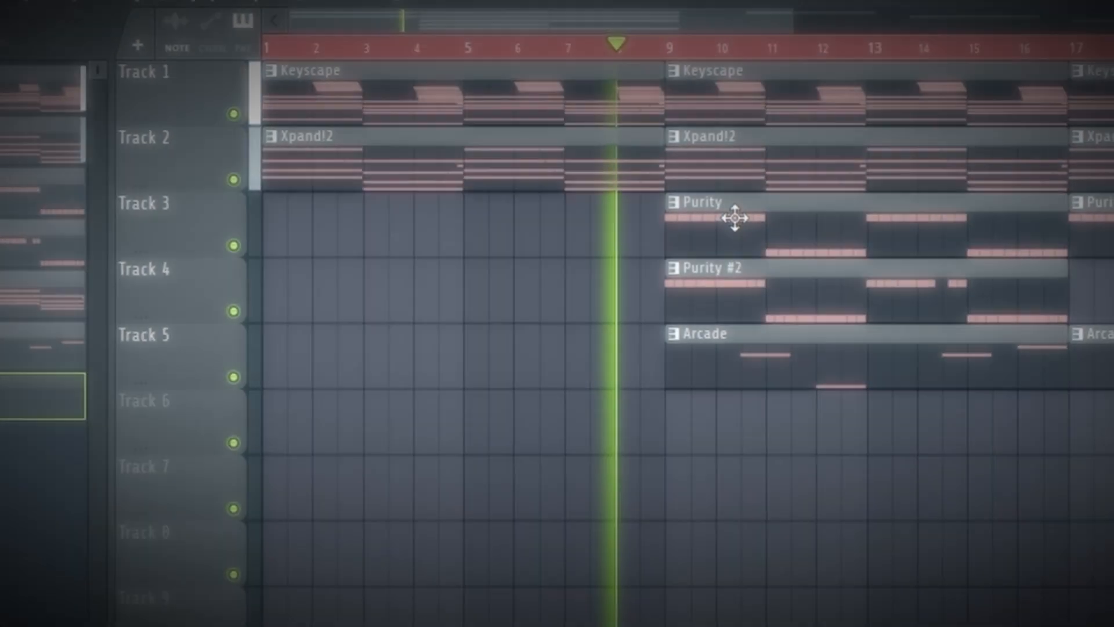
{"action": "scroll", "coordinate": [735, 217], "scroll_direction": "down", "scroll_amount": 5}
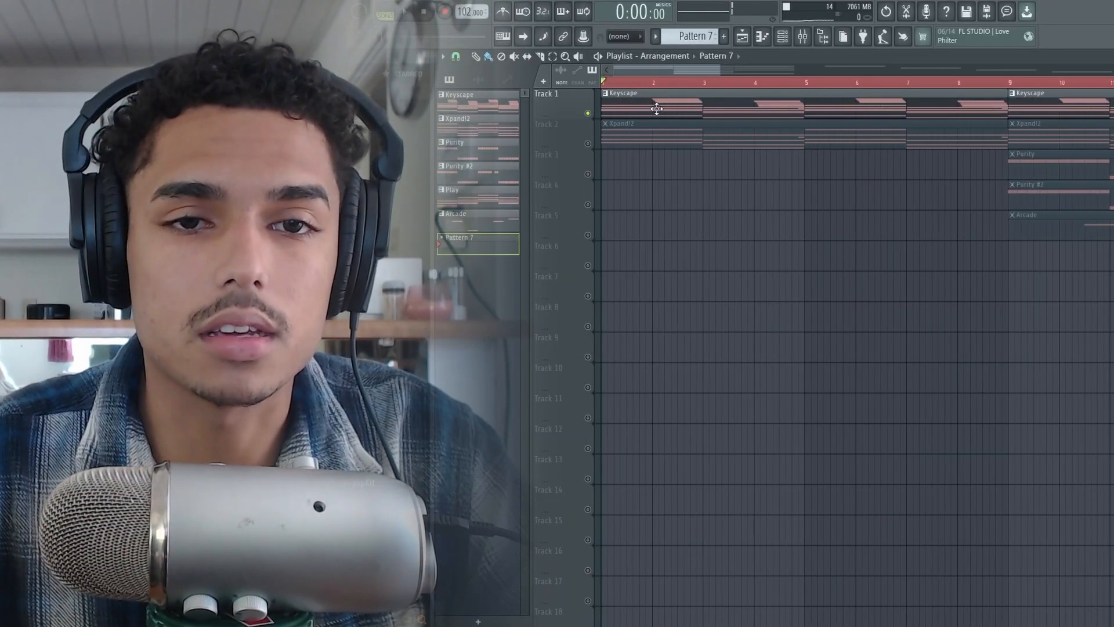
- Open the Keyscape pattern's notes in the piano roll and show its instrument from the channel rack
{"action": "double_click", "coordinate": [657, 108]}
{"action": "left_click", "coordinate": [782, 36]}
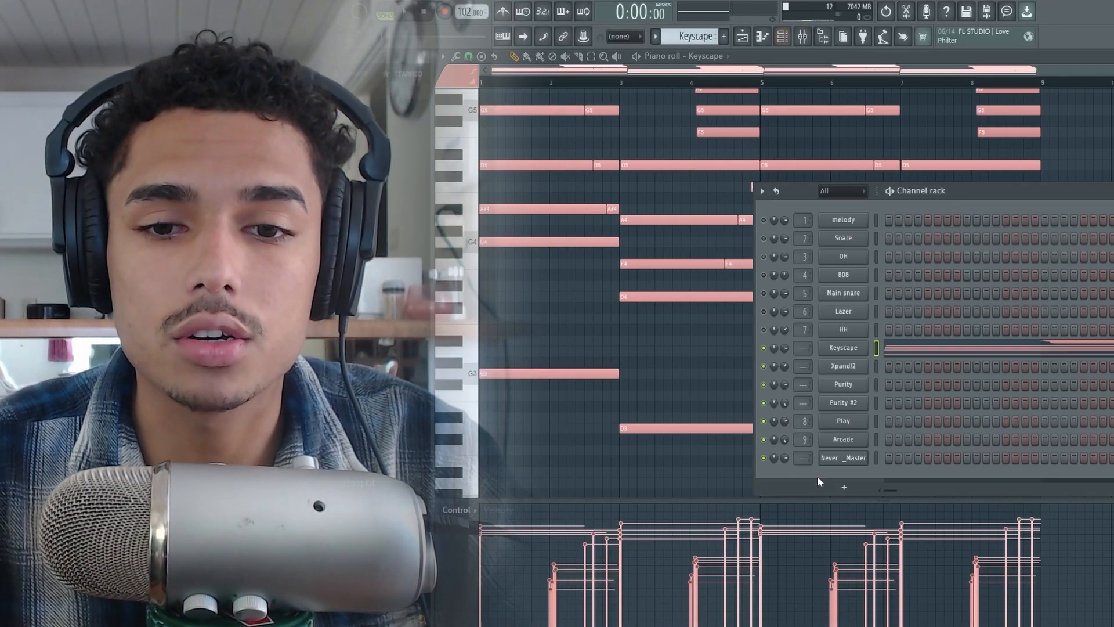
{"action": "left_click", "coordinate": [843, 347]}
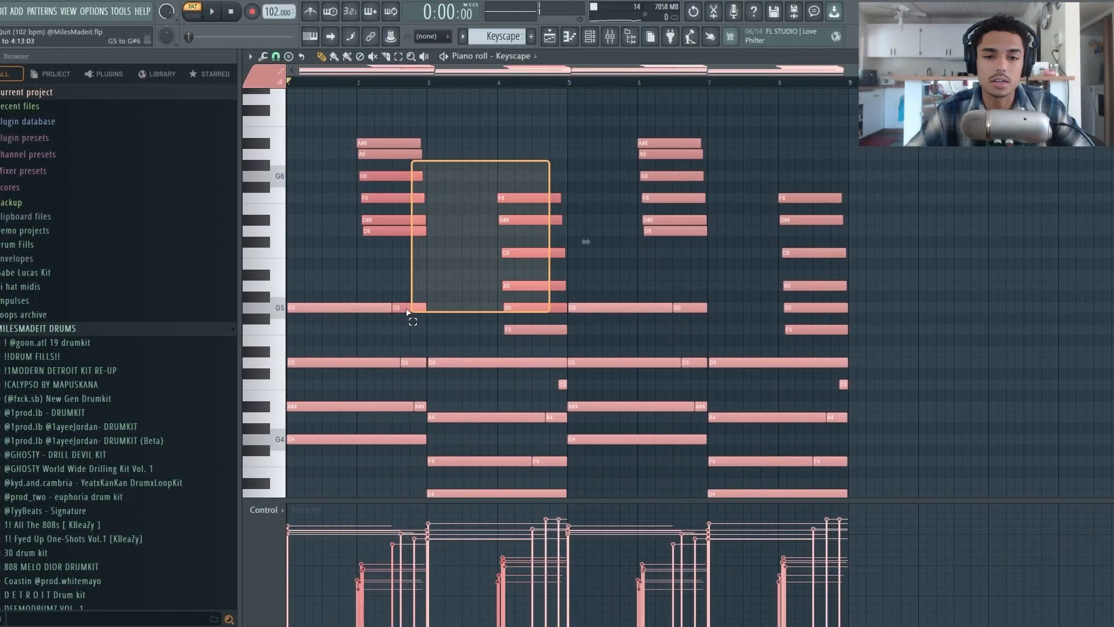
- Examine the layout of the whole Keyscape melody, from the high notes down to the G3 and D3 bass notes
{"action": "left_click_drag", "start_coordinate": [406, 309], "coordinate": [353, 467]}
{"action": "scroll", "coordinate": [377, 406], "scroll_direction": "down", "scroll_amount": 3}
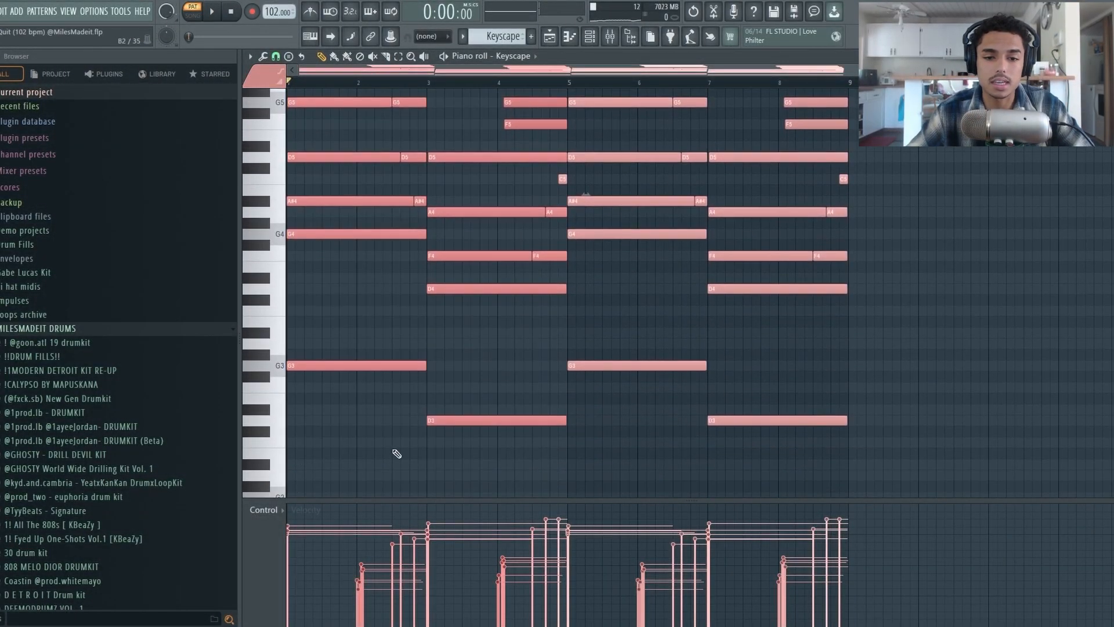
{"action": "scroll", "coordinate": [587, 229], "scroll_direction": "up", "scroll_amount": 3}
{"action": "scroll", "coordinate": [291, 338], "scroll_direction": "up", "scroll_amount": 6}
{"action": "scroll", "coordinate": [291, 338], "scroll_direction": "down", "scroll_amount": 2}
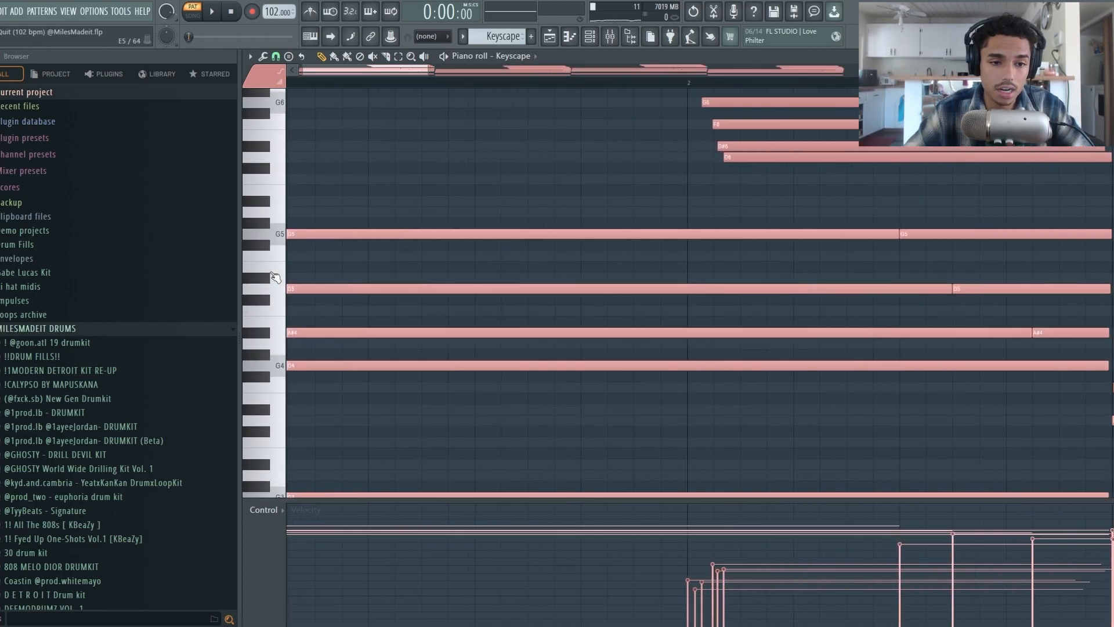
{"action": "scroll", "coordinate": [310, 387], "scroll_direction": "down", "scroll_amount": 3}
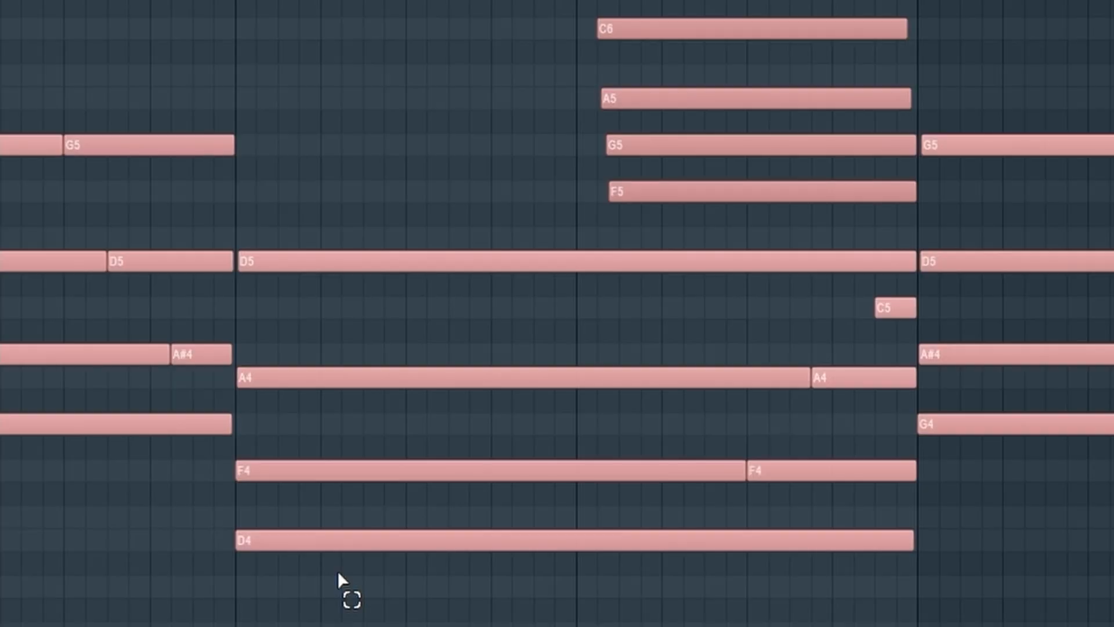
- Examine the individual notes of the G4-based and D4-based chords in the Keyscape pattern
{"action": "left_click_drag", "start_coordinate": [892, 552], "coordinate": [928, 470]}
{"action": "left_click_drag", "start_coordinate": [379, 483], "coordinate": [398, 376]}
{"action": "right_click", "coordinate": [399, 377]}
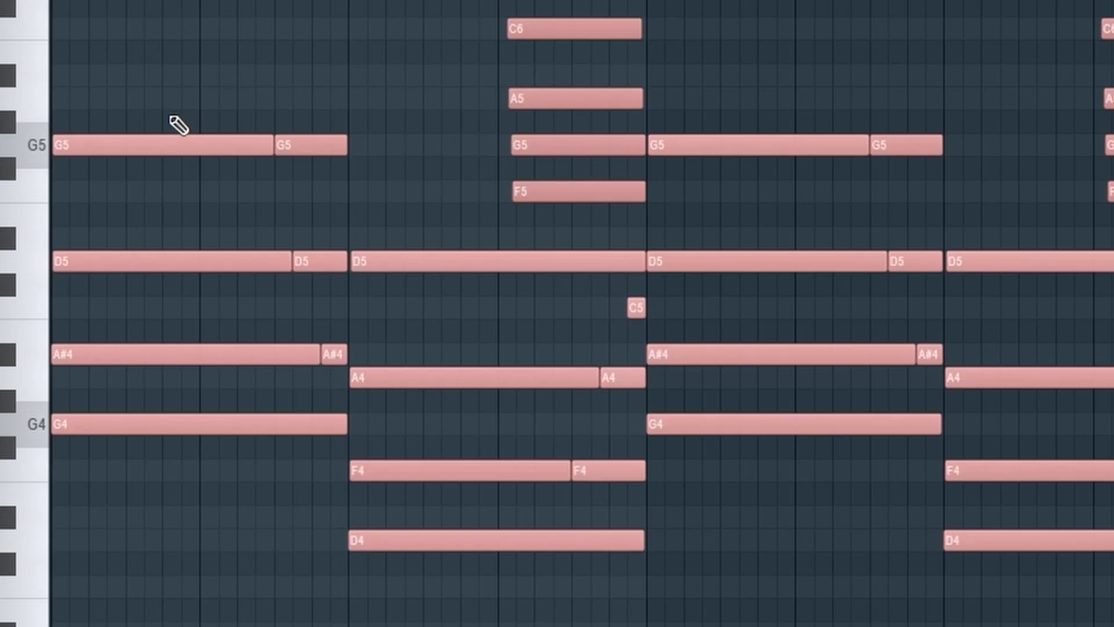
{"action": "left_click_drag", "start_coordinate": [170, 115], "coordinate": [411, 174]}
{"action": "left_click_drag", "start_coordinate": [441, 229], "coordinate": [545, 294]}
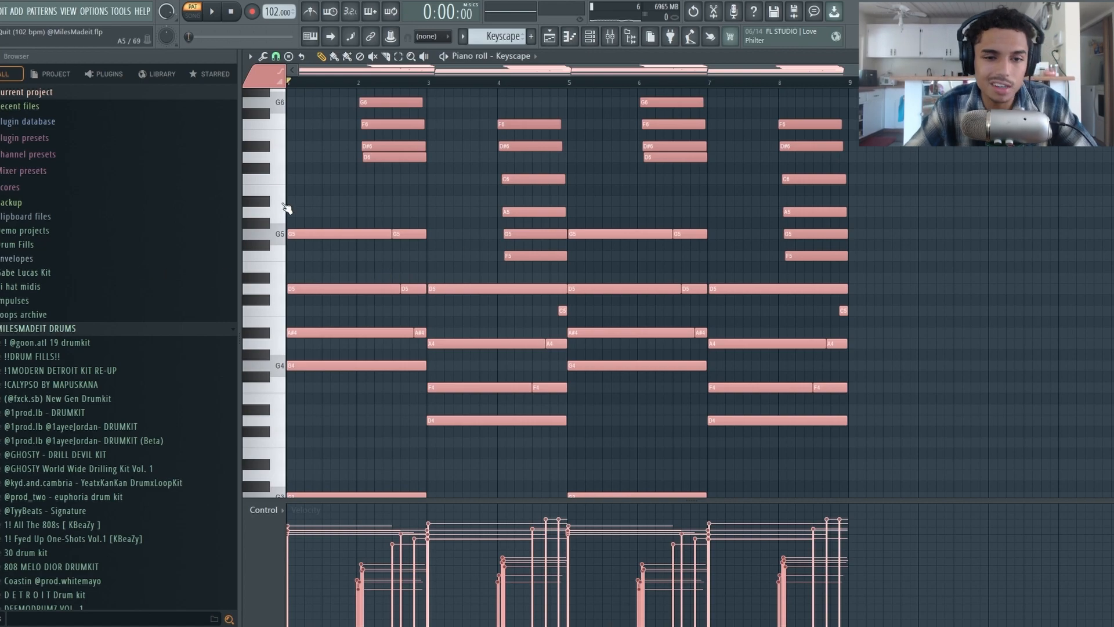
- Delete the G3 and D3 bass notes beneath all four Keyscape chords
{"action": "scroll", "coordinate": [407, 209], "scroll_direction": "down", "scroll_amount": 2}
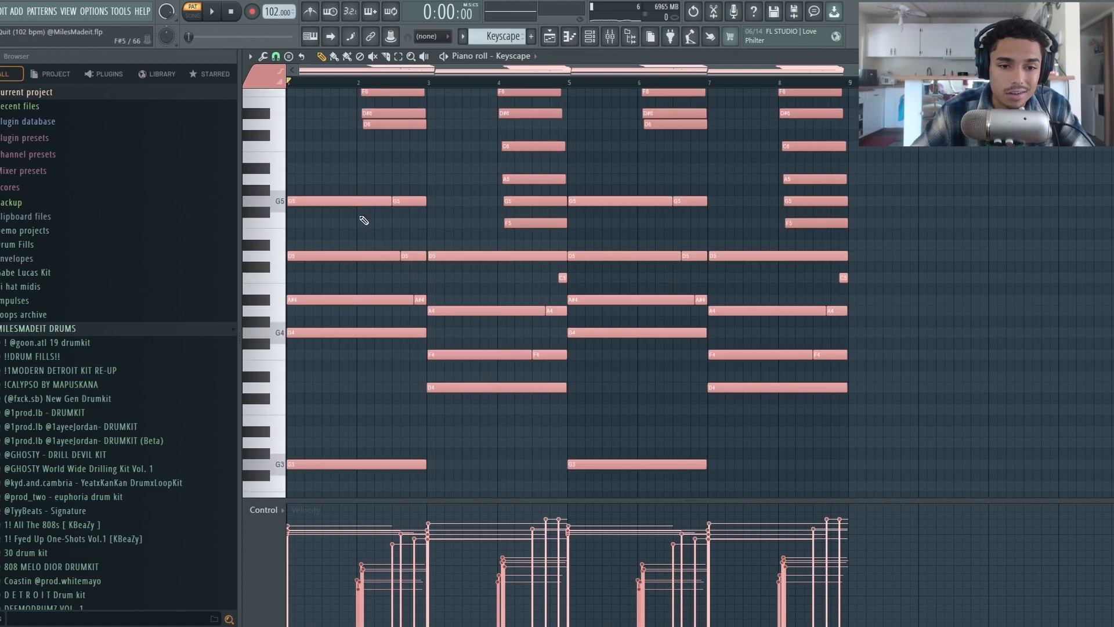
{"action": "scroll", "coordinate": [320, 280], "scroll_direction": "down", "scroll_amount": 8}
{"action": "left_click_drag", "start_coordinate": [301, 219], "coordinate": [836, 347]}
{"action": "left_click_drag", "start_coordinate": [836, 347], "coordinate": [836, 347]}
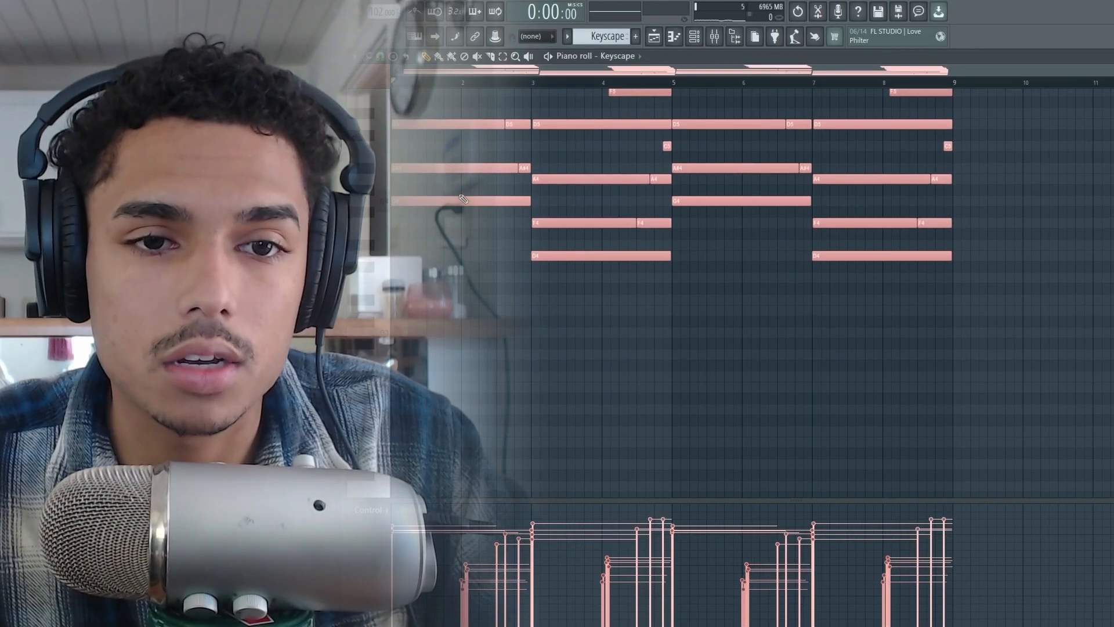
- Copy the lowest note of each of the four chords, G4 and D4, one octave down as bass notes
{"action": "left_click_drag", "start_coordinate": [591, 253], "coordinate": [601, 281]}
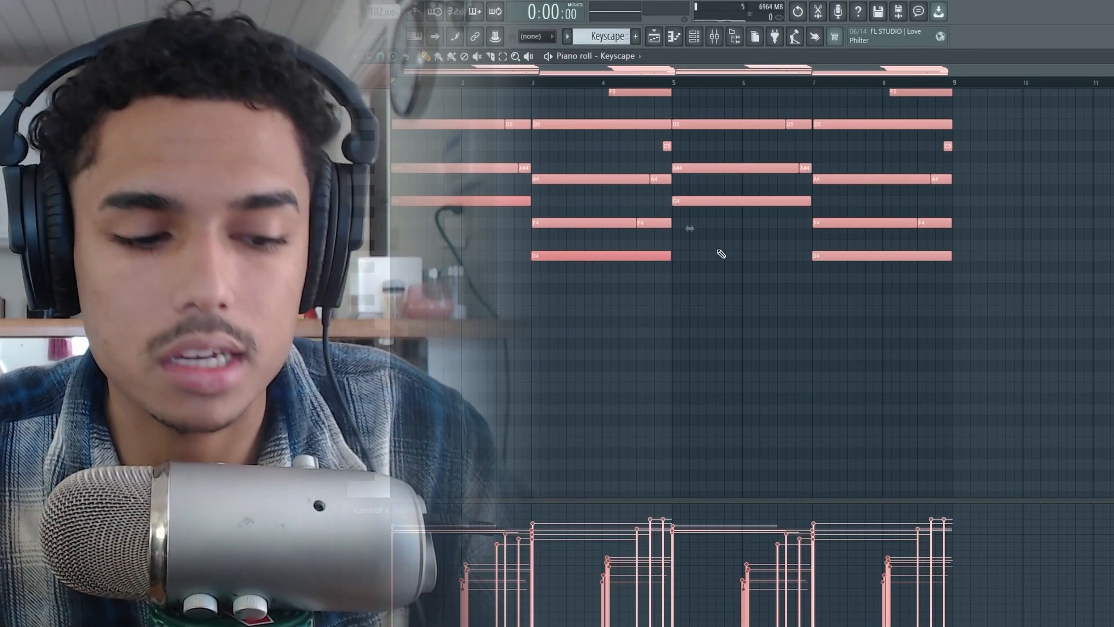
{"action": "left_click_drag", "start_coordinate": [718, 186], "coordinate": [739, 246]}
{"action": "left_click_drag", "start_coordinate": [855, 247], "coordinate": [859, 287]}
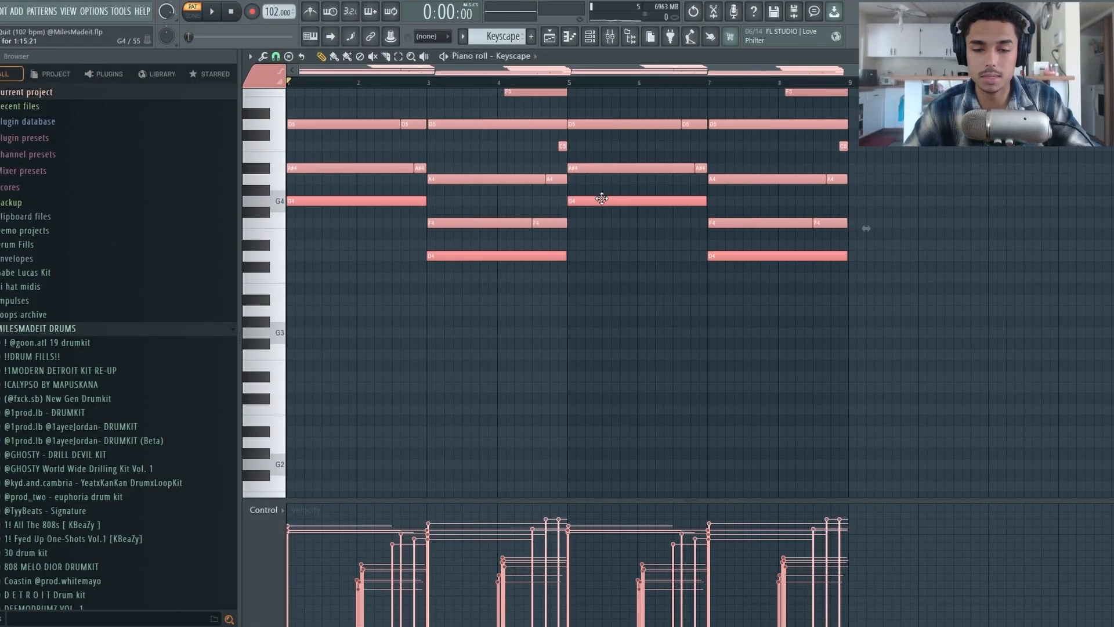
{"action": "key", "text": "ctrl+Down"}
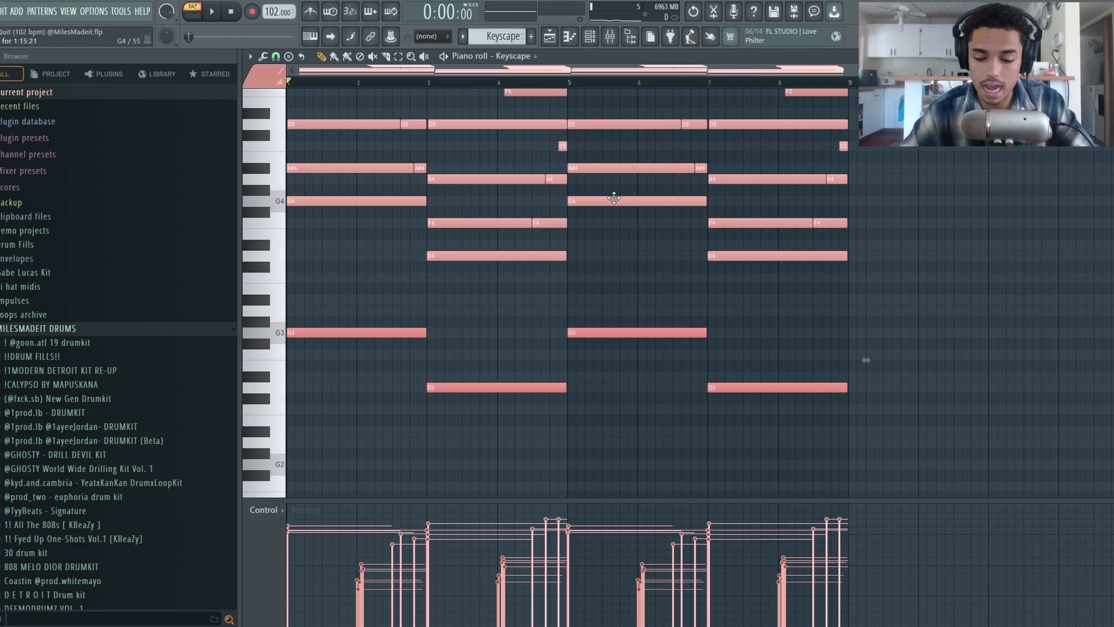
- Try duplicating the last chord's held notes past bar 9, first D4, A4 and D5 only, then with F4 included
{"action": "scroll", "coordinate": [638, 186], "scroll_direction": "up", "scroll_amount": 2}
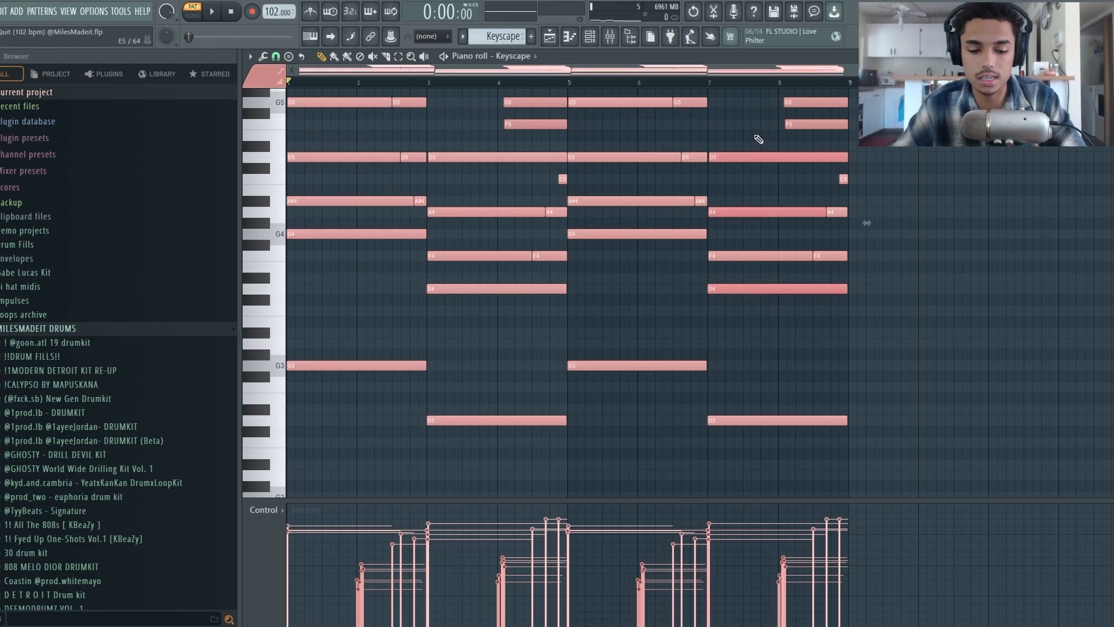
{"action": "key", "text": "ctrl+b"}
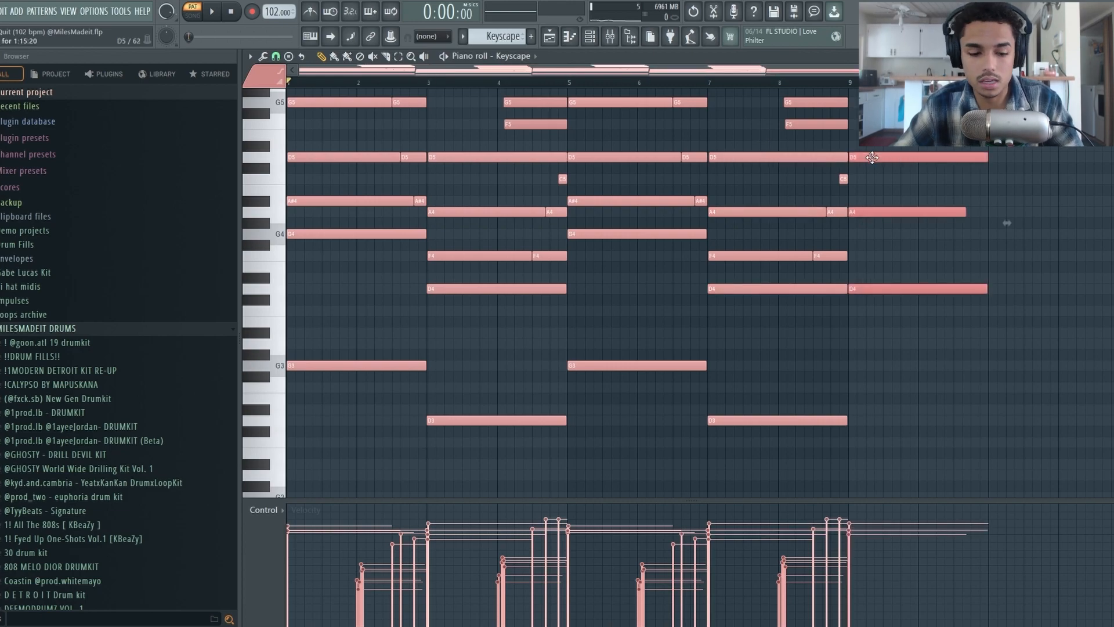
{"action": "key", "text": "Delete"}
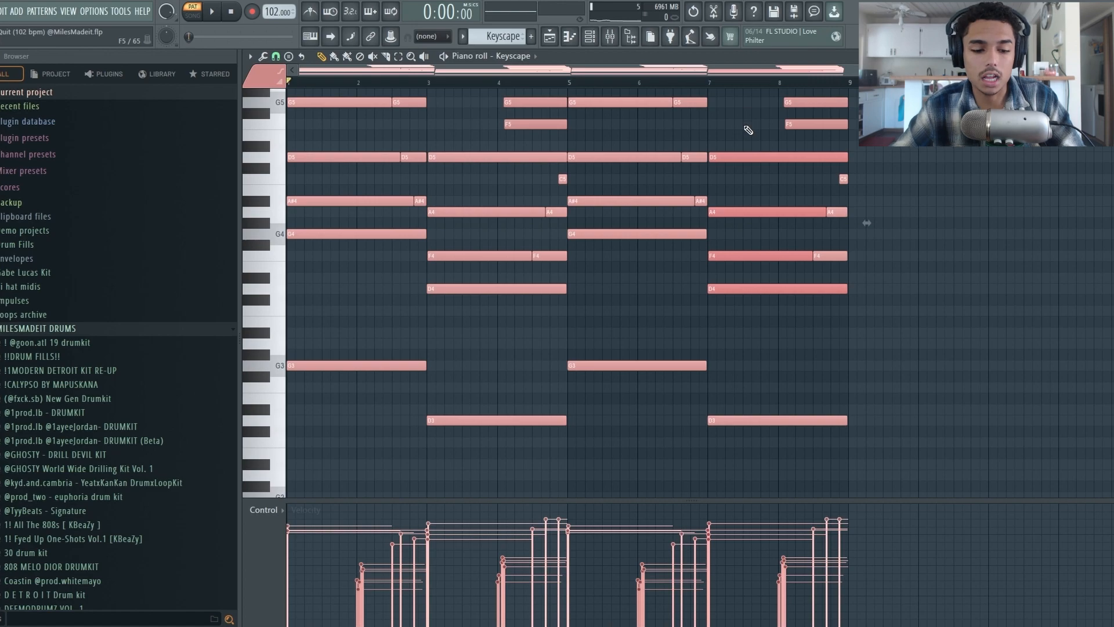
{"action": "key", "text": "ctrl+b"}
{"action": "key", "text": "Delete"}
- Examine the staggered start times of the high chord notes beginning at bar 2
{"action": "scroll", "coordinate": [701, 204], "scroll_direction": "up", "scroll_amount": 7}
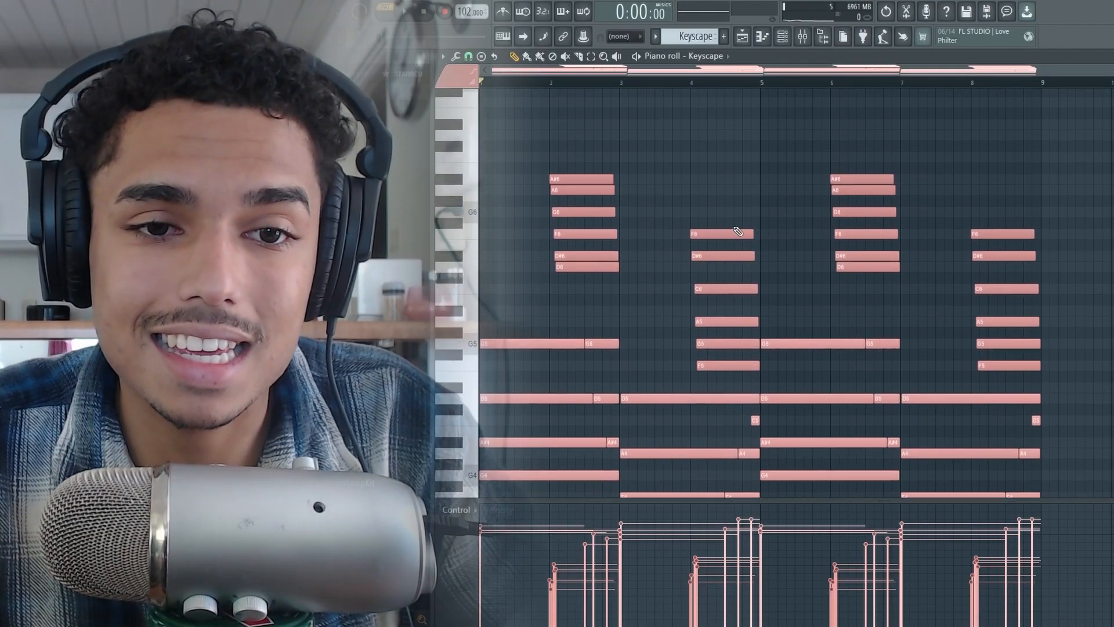
{"action": "scroll", "coordinate": [352, 216], "scroll_direction": "up", "scroll_amount": 6}
{"action": "left_click_drag", "start_coordinate": [730, 134], "coordinate": [1073, 254]}
{"action": "scroll", "coordinate": [1035, 255], "scroll_direction": "down", "scroll_amount": 2}
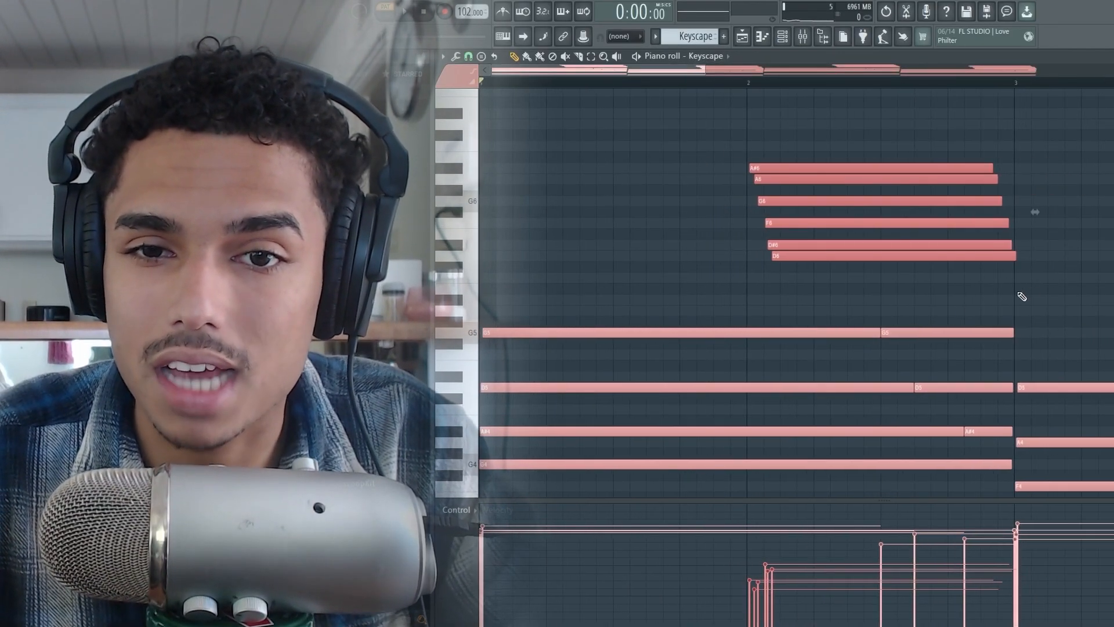
{"action": "scroll", "coordinate": [756, 284], "scroll_direction": "up", "scroll_amount": 8}
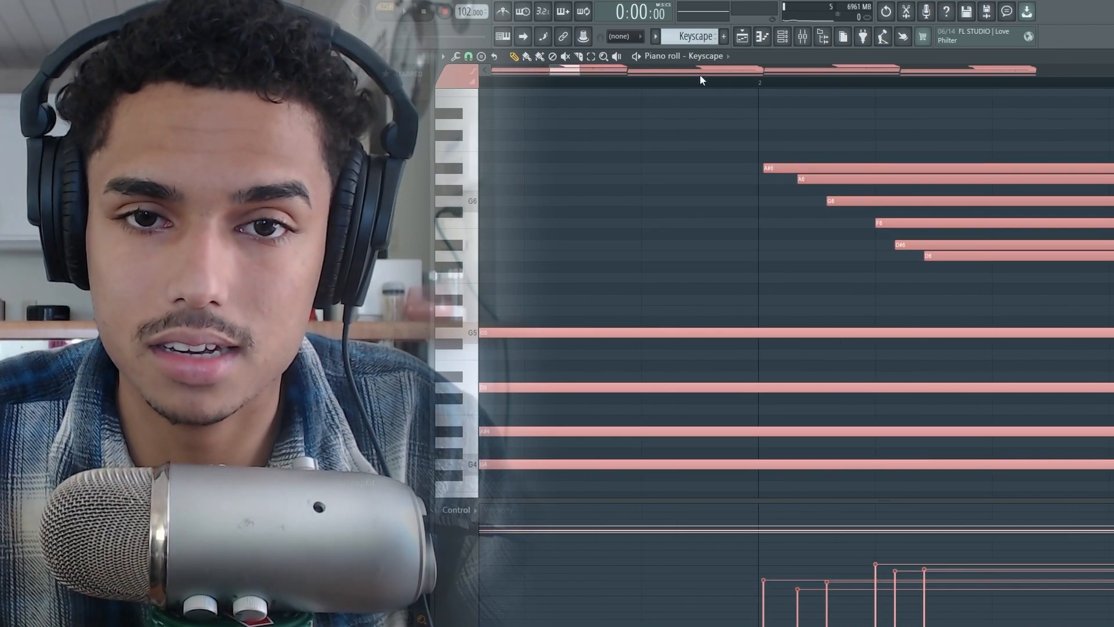
- Play the Keyscape pattern across the staggered high chord at bar 2, then stop the playback
{"action": "key", "text": "space"}
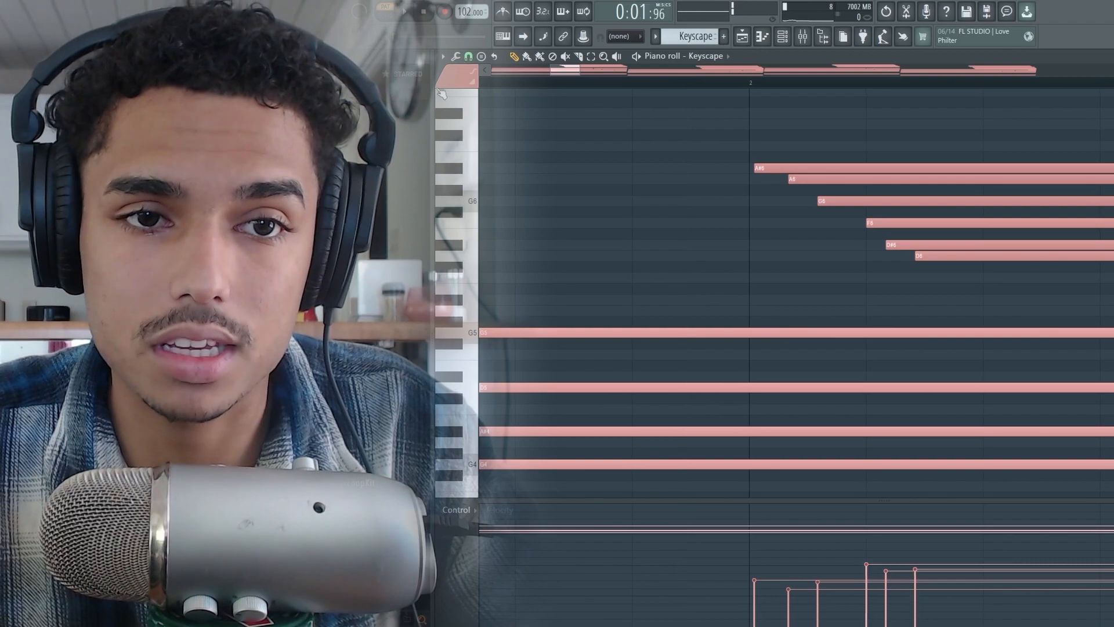
{"action": "left_click_drag", "start_coordinate": [498, 89], "coordinate": [473, 90]}
{"action": "key", "text": "space"}
{"action": "scroll", "coordinate": [882, 175], "scroll_direction": "down", "scroll_amount": 6}
{"action": "scroll", "coordinate": [856, 310], "scroll_direction": "down", "scroll_amount": 3}
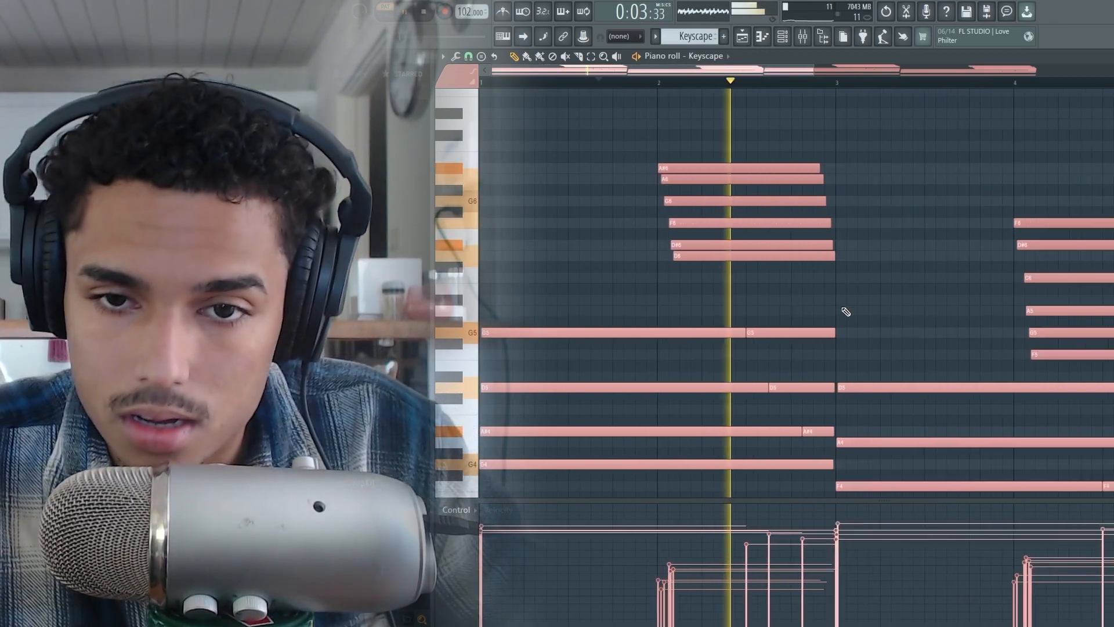
{"action": "key", "text": "space"}
{"action": "scroll", "coordinate": [699, 291], "scroll_direction": "down", "scroll_amount": 3}
{"action": "scroll", "coordinate": [726, 298], "scroll_direction": "up", "scroll_amount": 3}
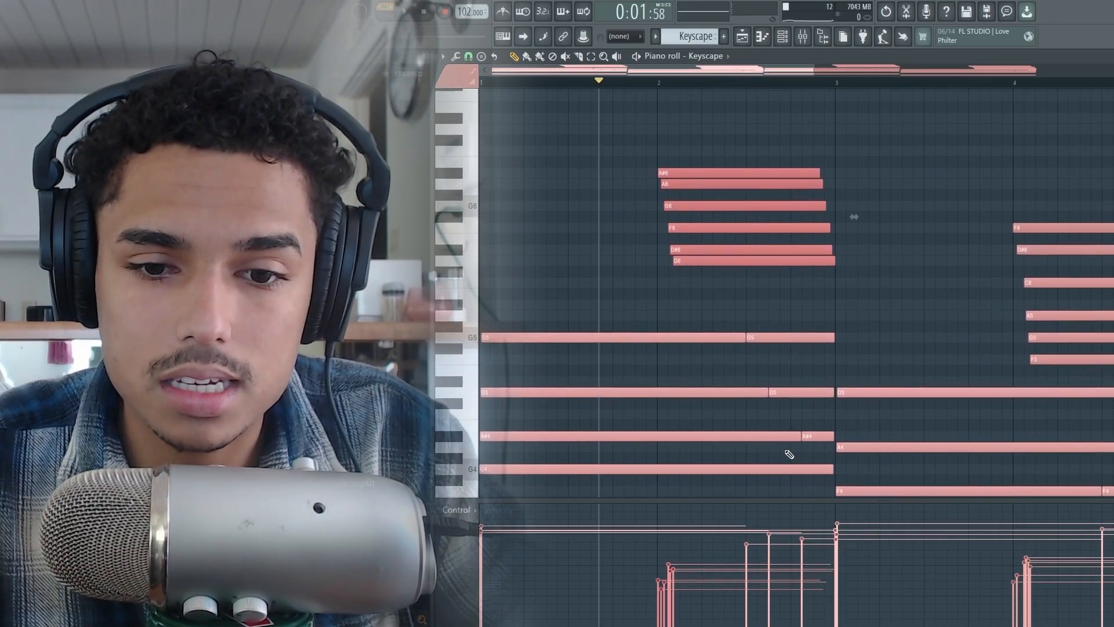
{"action": "scroll", "coordinate": [789, 447], "scroll_direction": "down", "scroll_amount": 3}
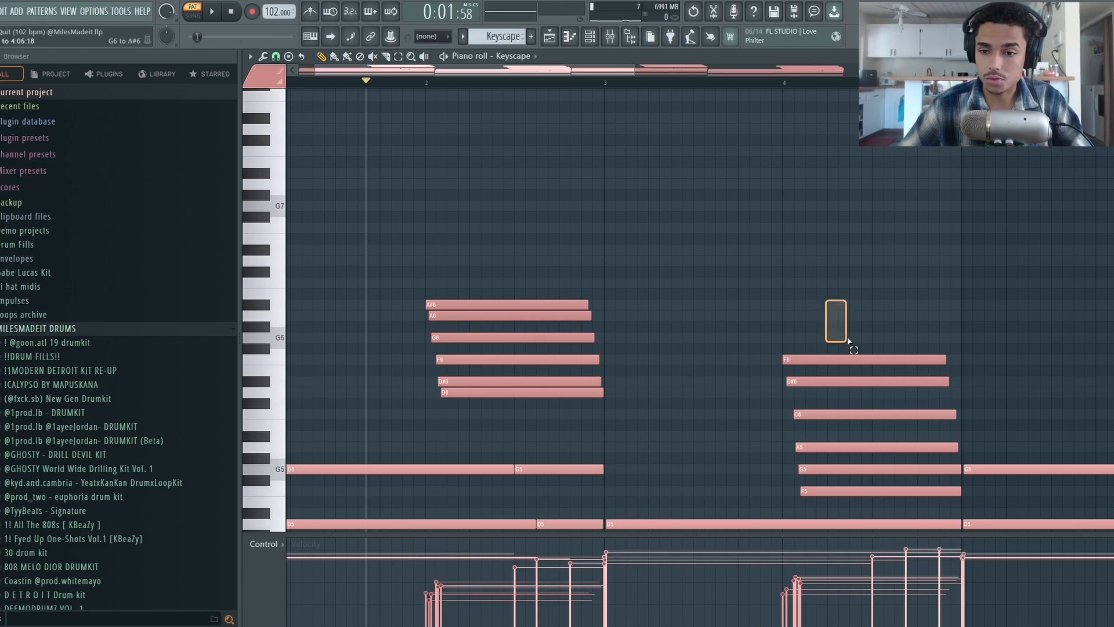
- Select every note in the Keyscape pattern and randomize the note velocities
{"action": "scroll", "coordinate": [686, 328], "scroll_direction": "down", "scroll_amount": 5}
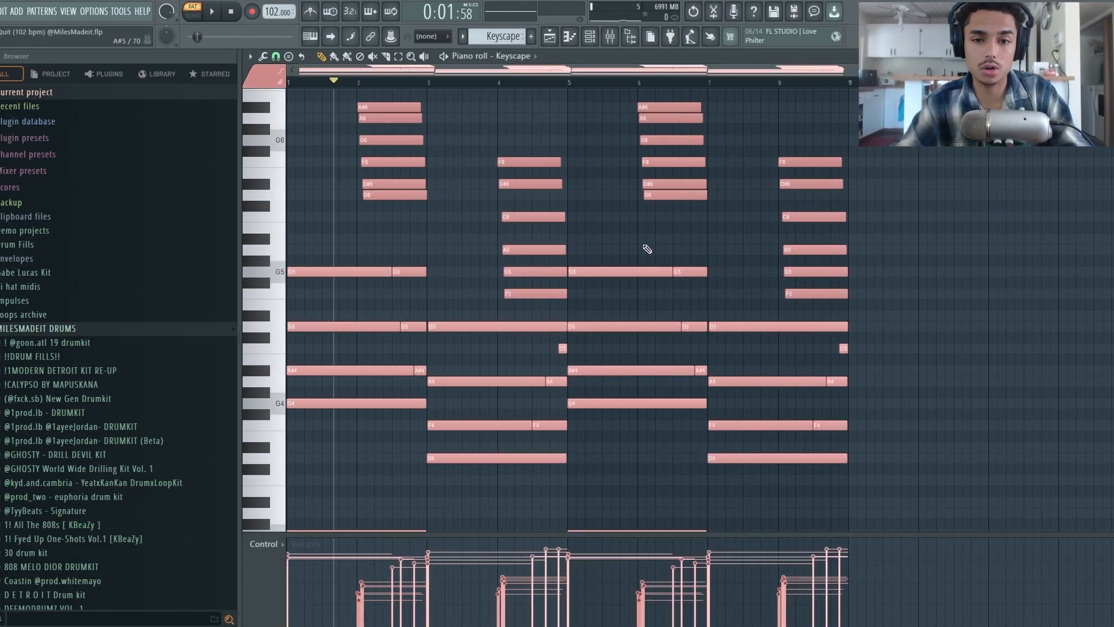
{"action": "key", "text": "ctrl+a"}
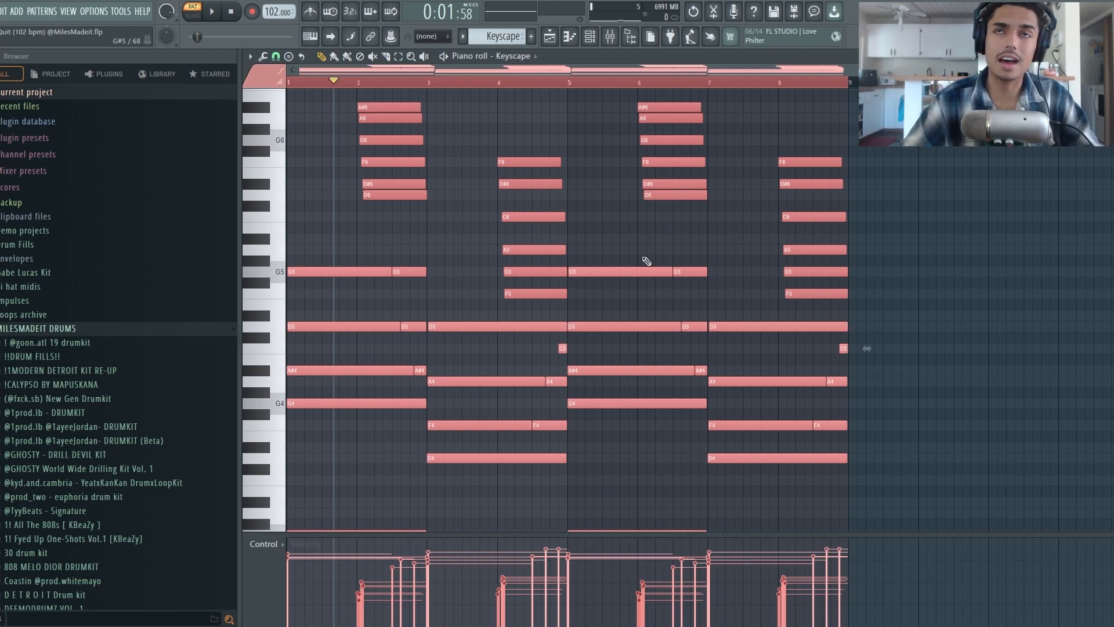
{"action": "scroll", "coordinate": [428, 224], "scroll_direction": "down", "scroll_amount": 3}
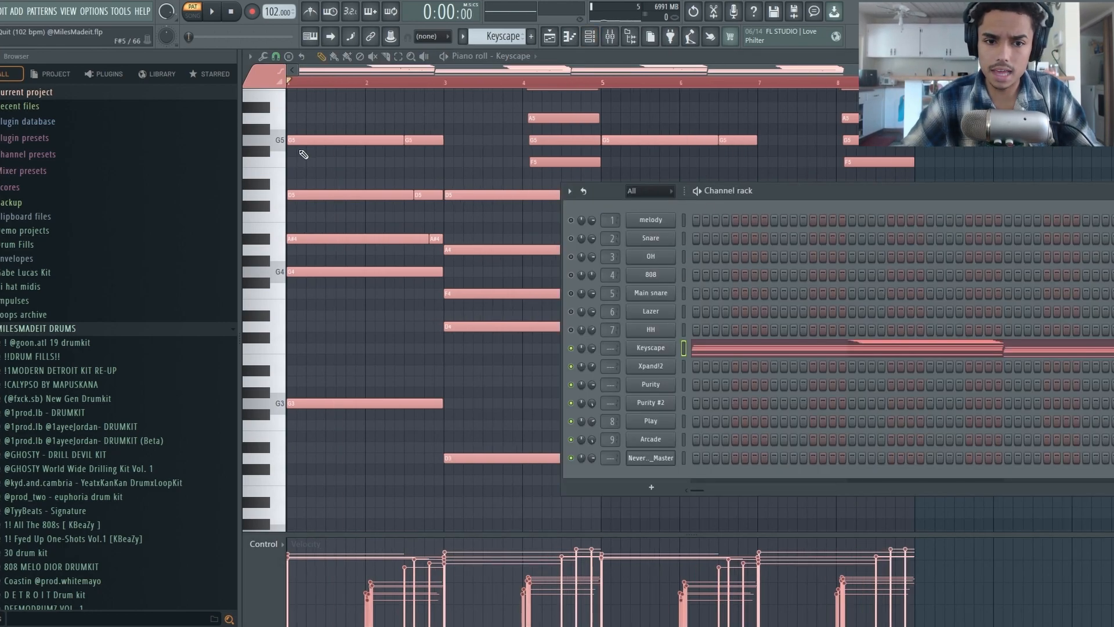
{"action": "right_click", "coordinate": [371, 127]}
{"action": "scroll", "coordinate": [519, 168], "scroll_direction": "up", "scroll_amount": 5}
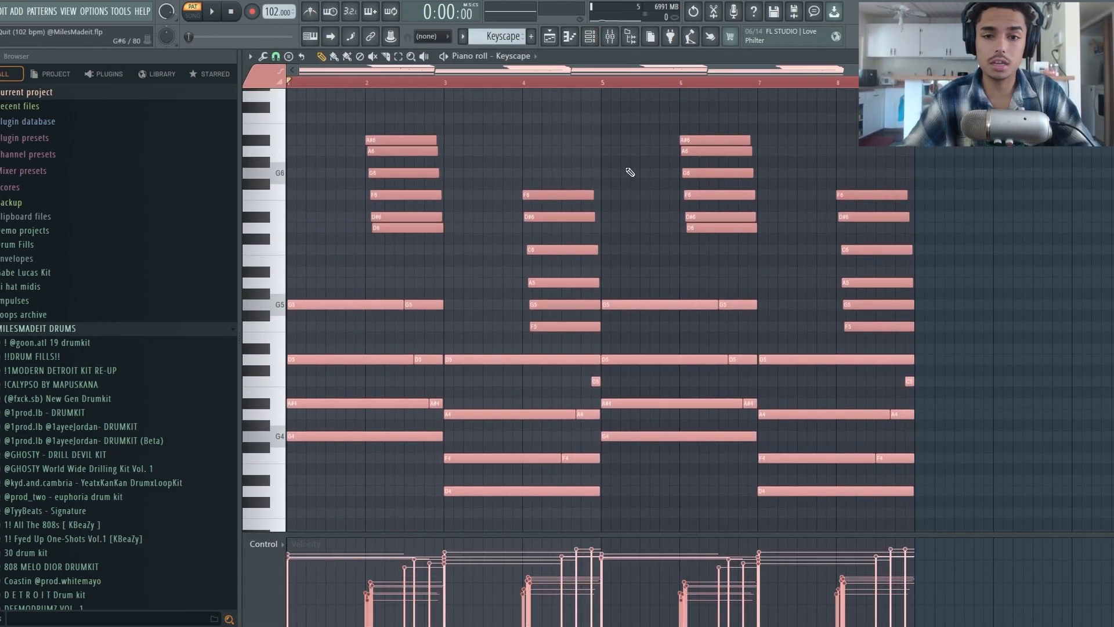
{"action": "key", "text": "alt+r"}
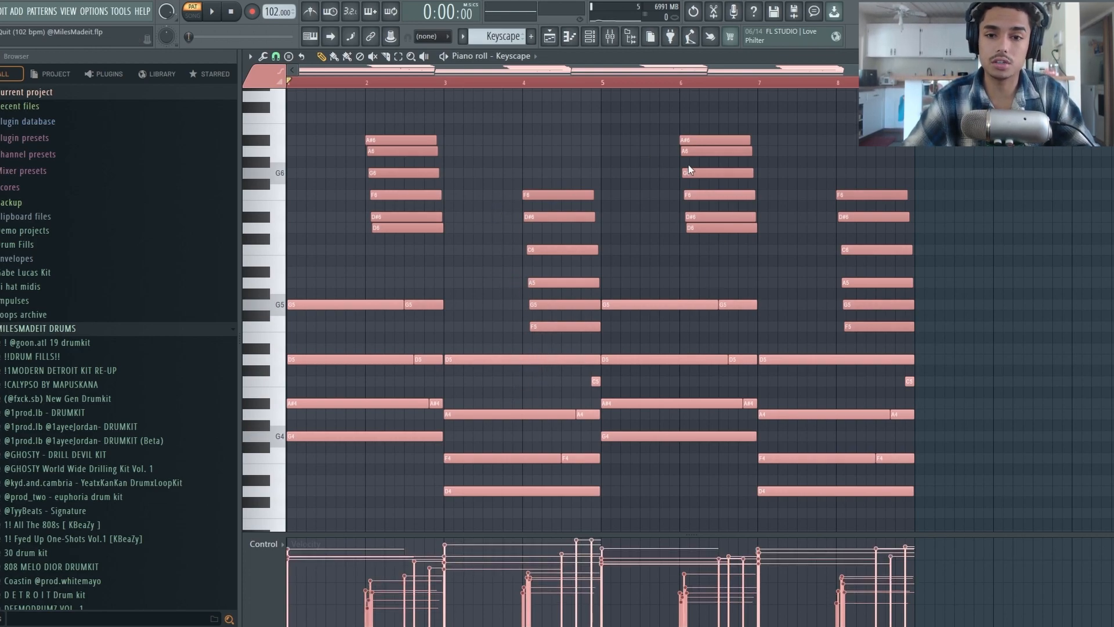
{"action": "left_click", "coordinate": [636, 197]}
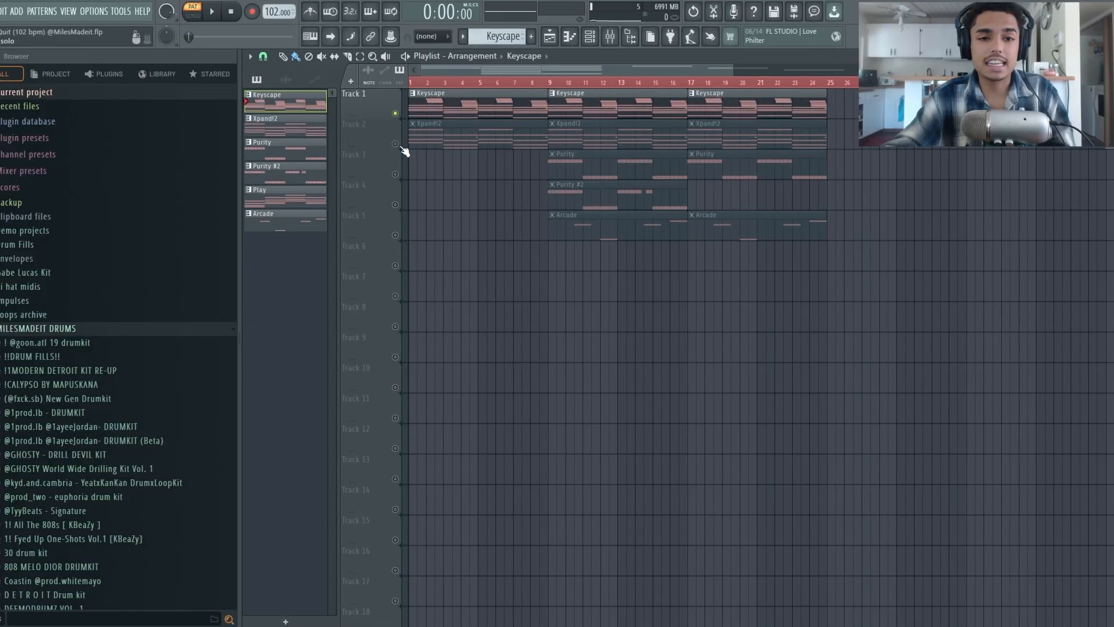
- Solo Track 2 and open its Xpand!2 pattern in the piano roll along with the channel rack
{"action": "left_click", "coordinate": [396, 143]}
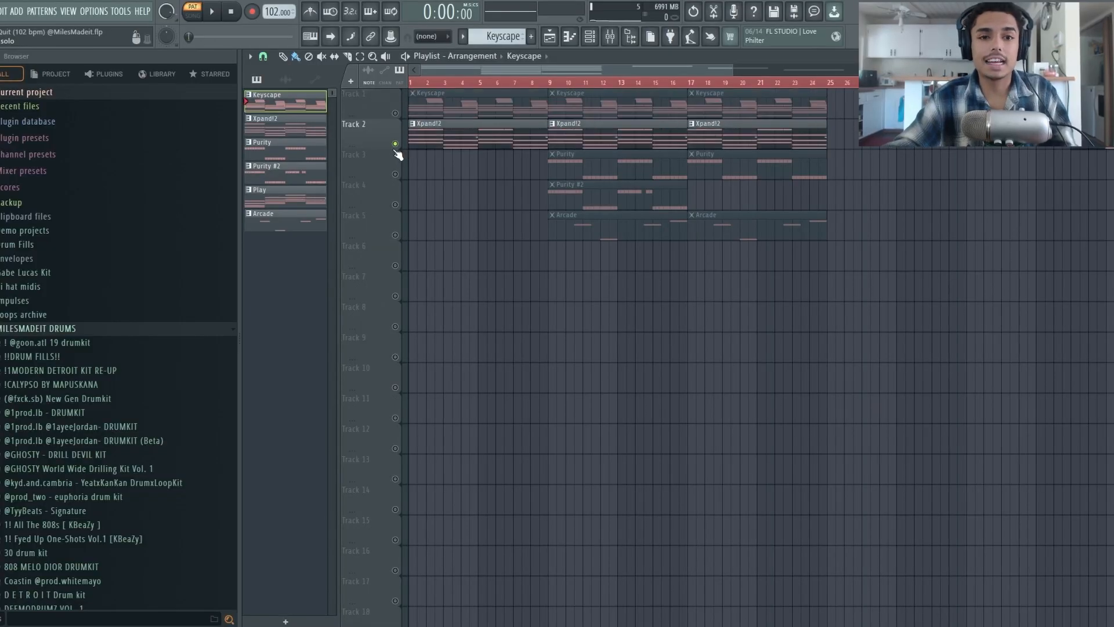
{"action": "double_click", "coordinate": [431, 137]}
{"action": "left_click", "coordinate": [590, 36]}
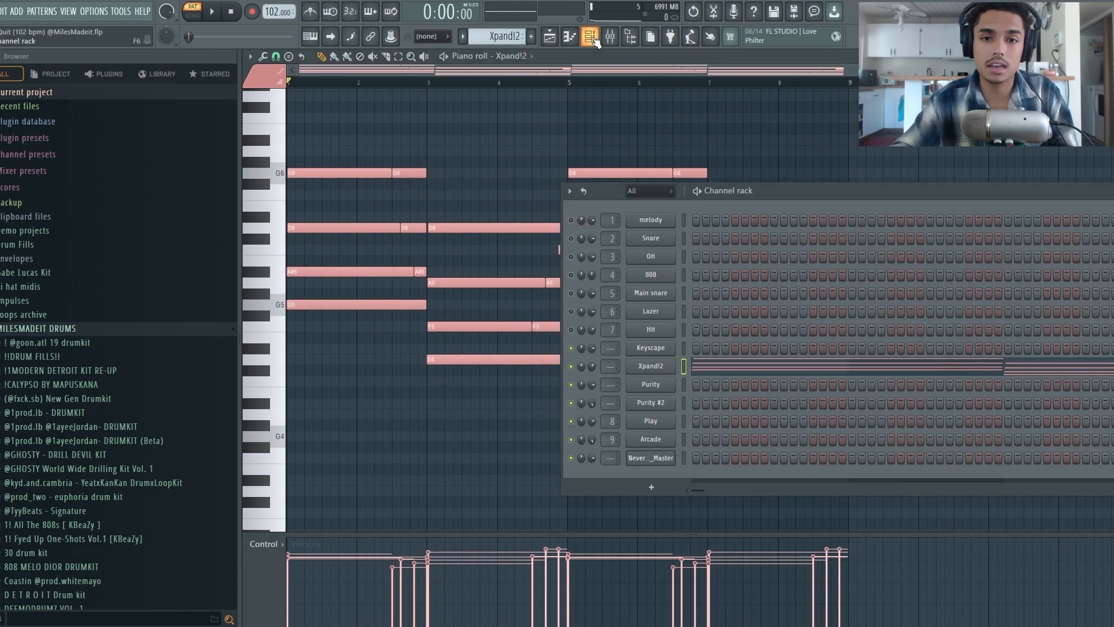
- View the Xpand!2 pattern's notes and show the Xpand!2 instrument with its loaded preset
{"action": "left_click", "coordinate": [648, 366]}
{"action": "left_click", "coordinate": [786, 130]}
{"action": "scroll", "coordinate": [383, 213], "scroll_direction": "up", "scroll_amount": 2}
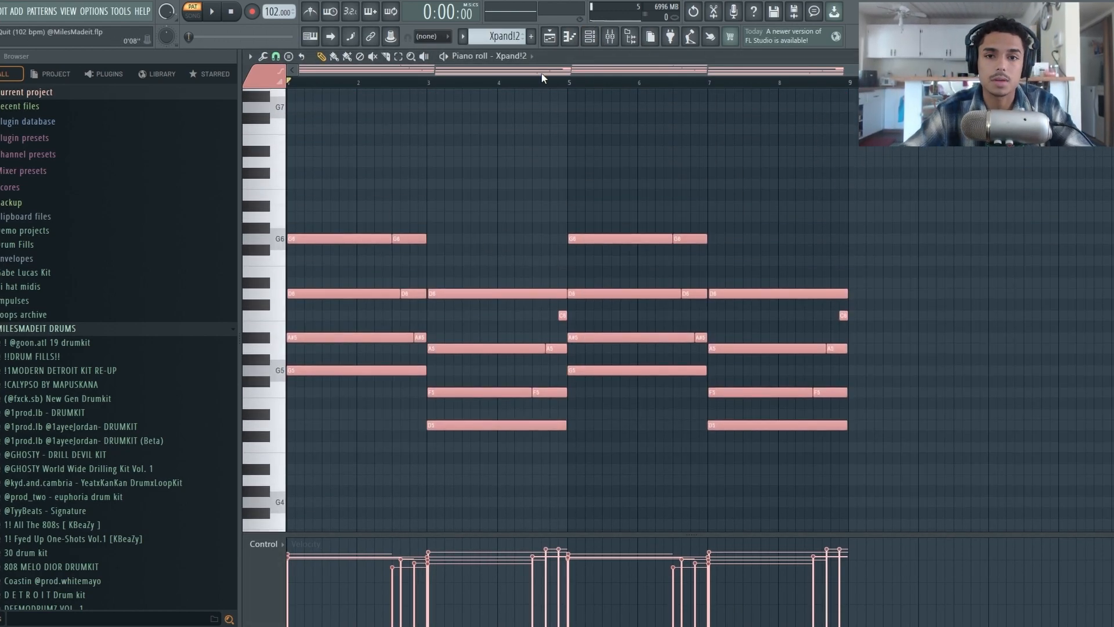
{"action": "left_click", "coordinate": [590, 36]}
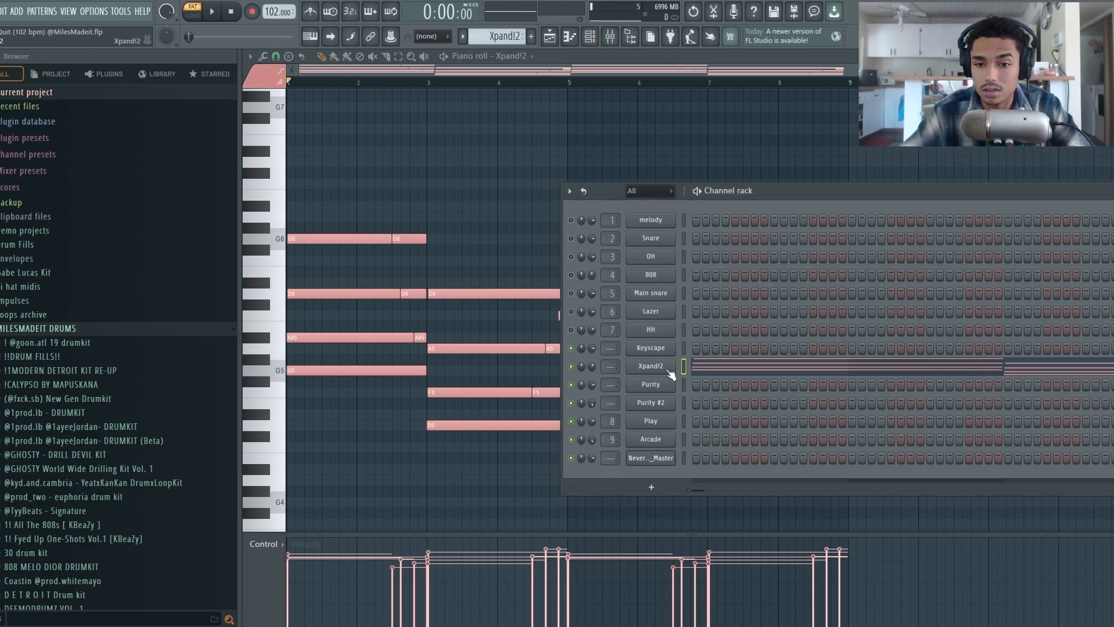
{"action": "left_click", "coordinate": [640, 364]}
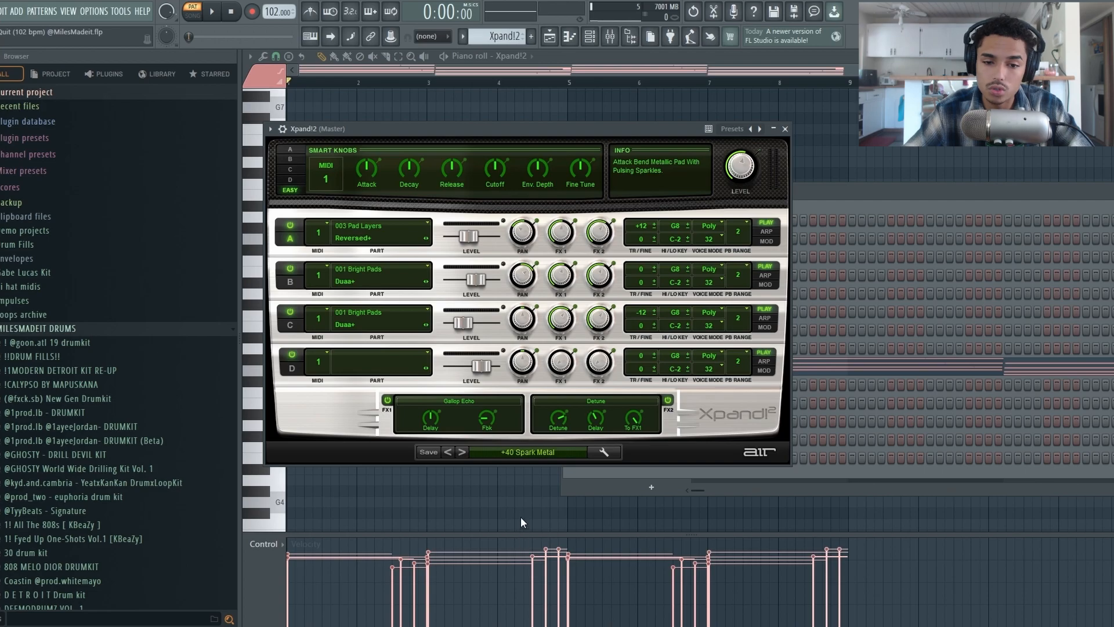
- Close the Xpand!2 instrument and the channel rack, and play the Xpand!2 pattern with its notes in full view
{"action": "left_click_drag", "start_coordinate": [478, 129], "coordinate": [507, 70]}
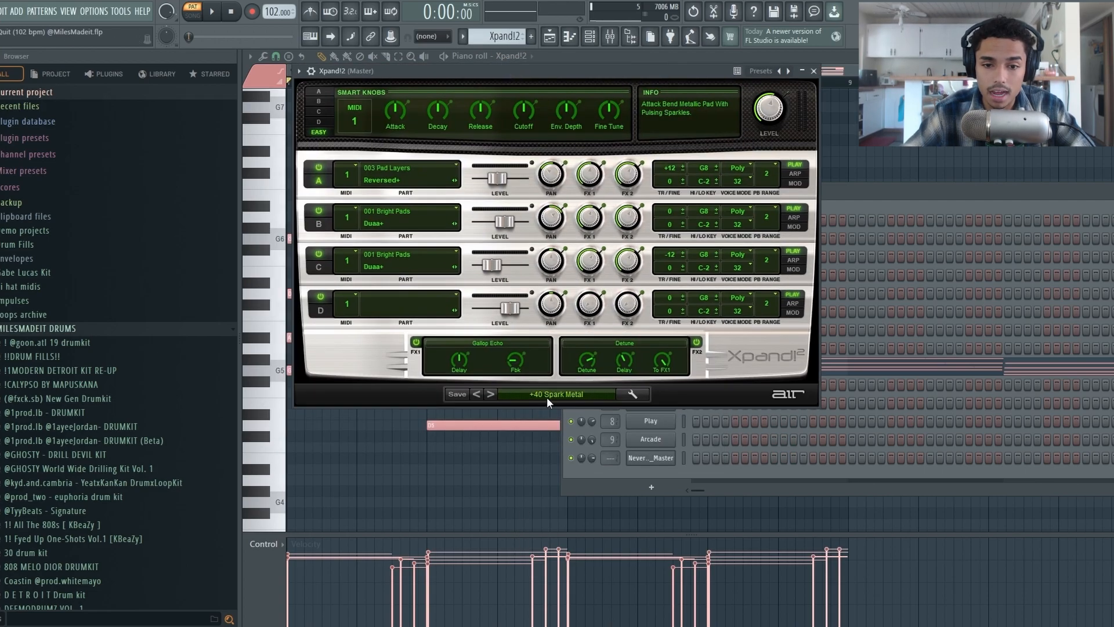
{"action": "left_click", "coordinate": [812, 71]}
{"action": "left_click", "coordinate": [662, 400]}
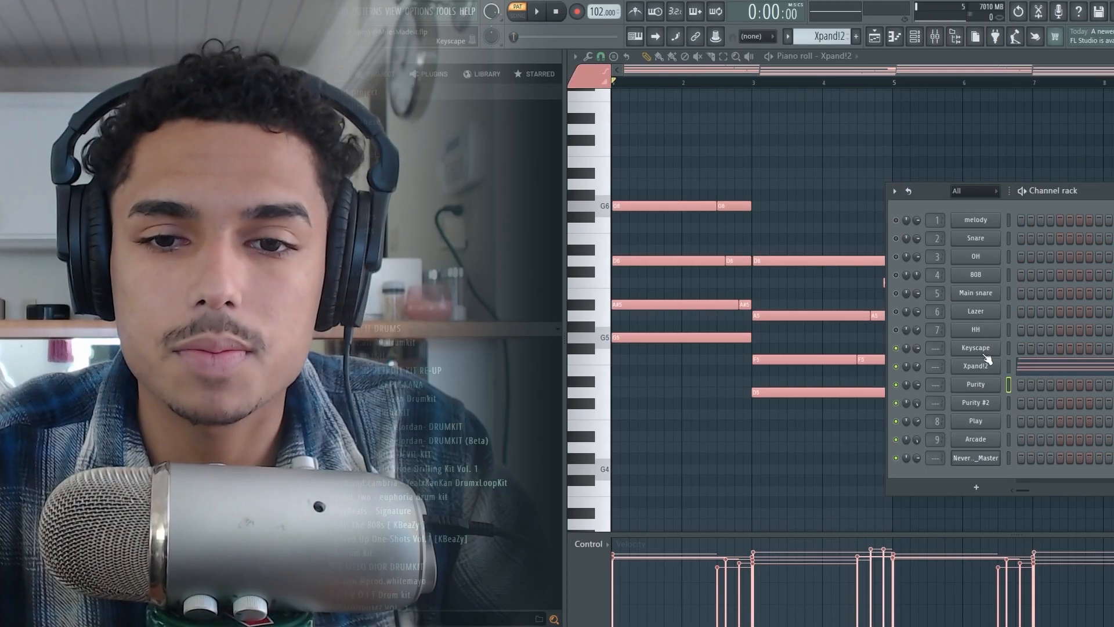
{"action": "left_click", "coordinate": [650, 366]}
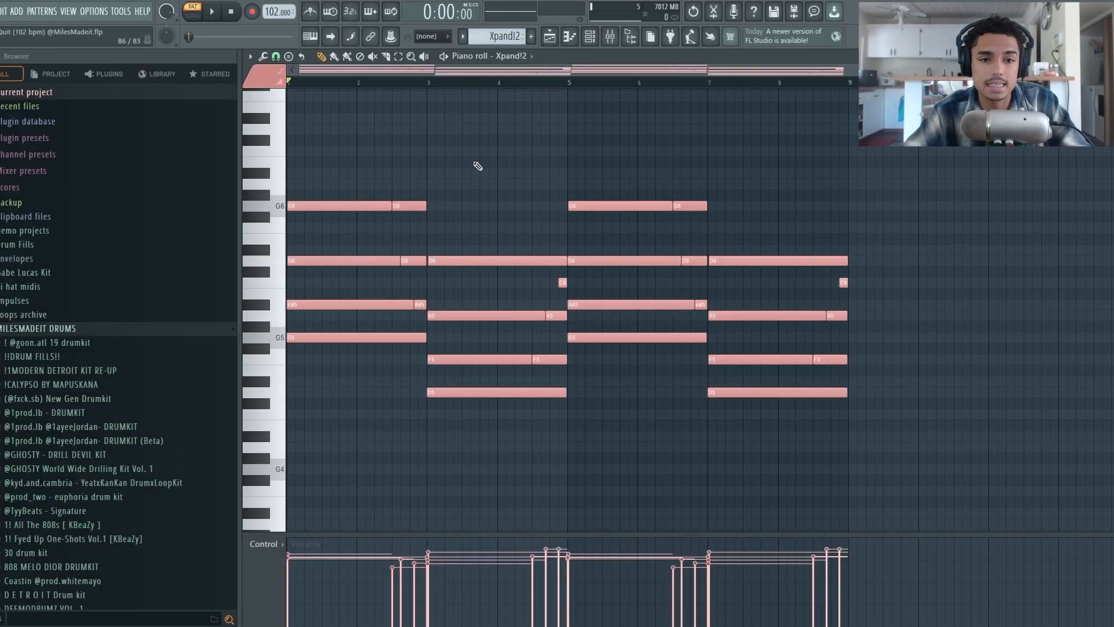
{"action": "key", "text": "space"}
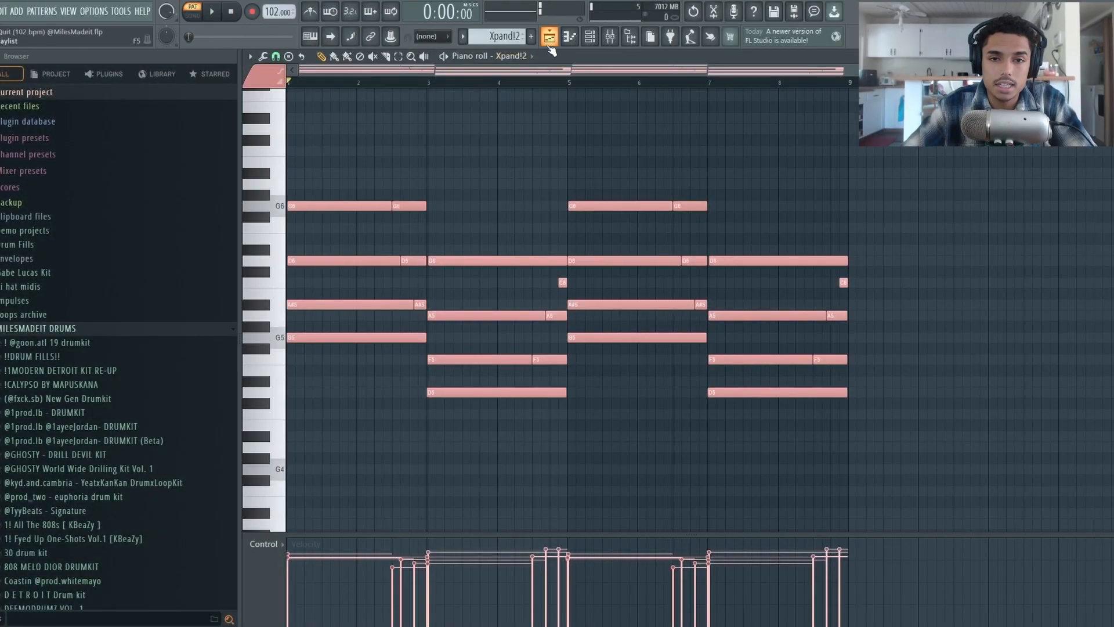
- Enable Track 1 alongside Track 2 in the playlist and play the Keyscape and Xpand!2 layers together from bar 1
{"action": "left_click", "coordinate": [550, 39]}
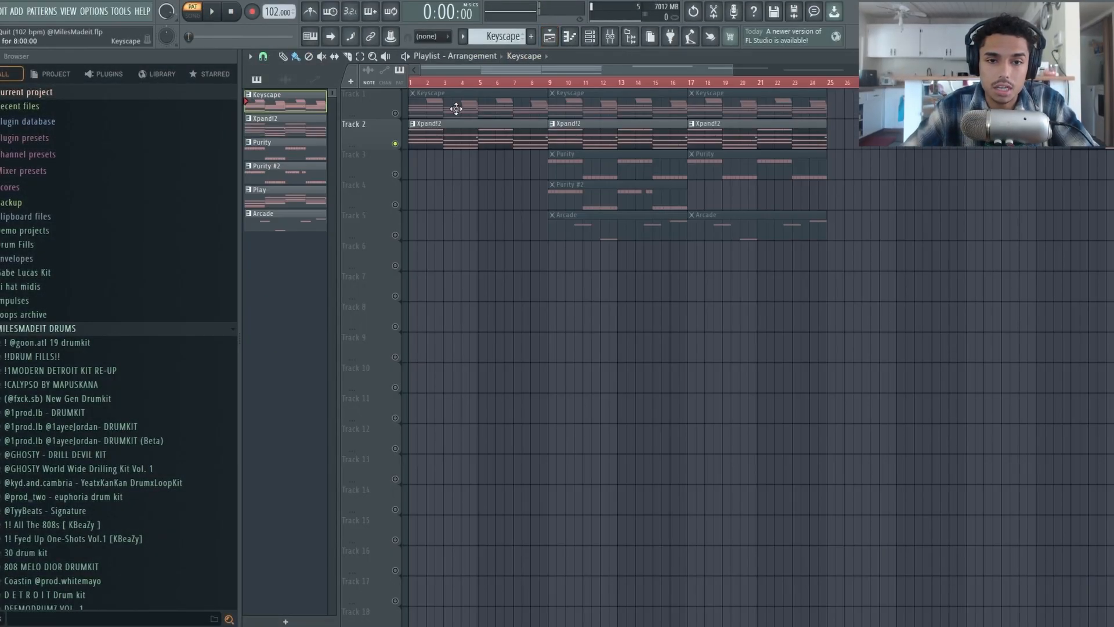
{"action": "double_click", "coordinate": [456, 108]}
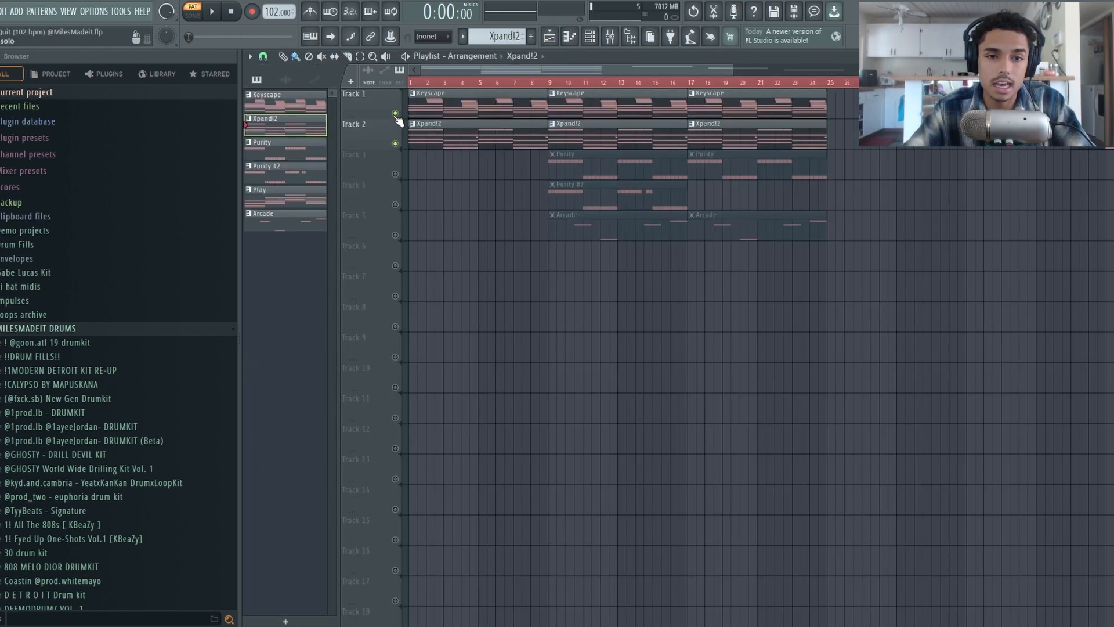
{"action": "scroll", "coordinate": [440, 93], "scroll_direction": "up", "scroll_amount": 5}
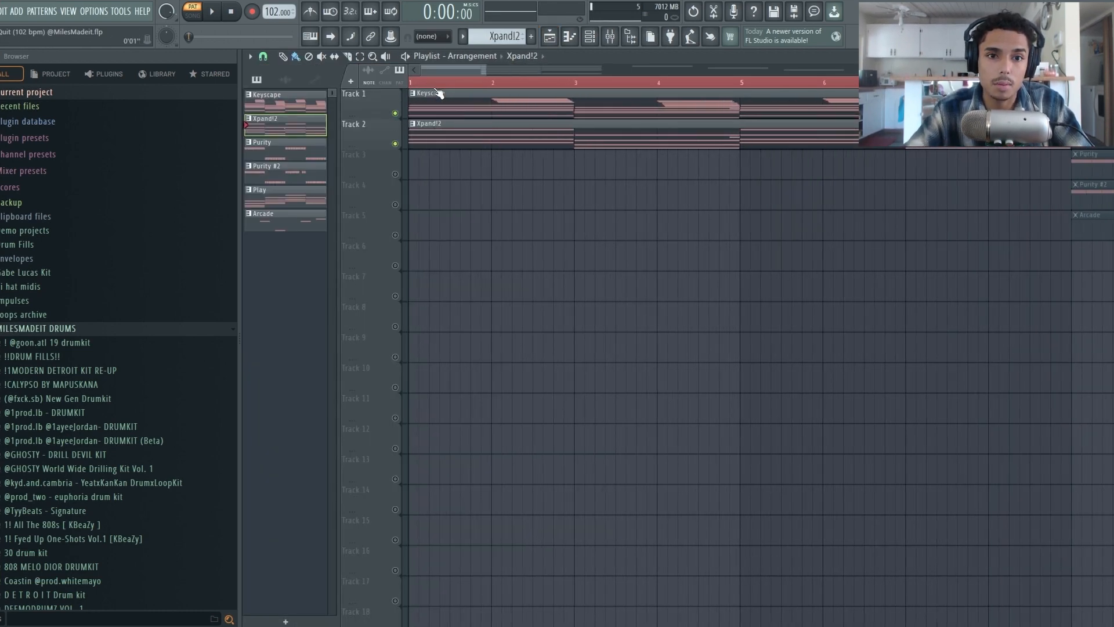
{"action": "scroll", "coordinate": [507, 151], "scroll_direction": "down", "scroll_amount": 5}
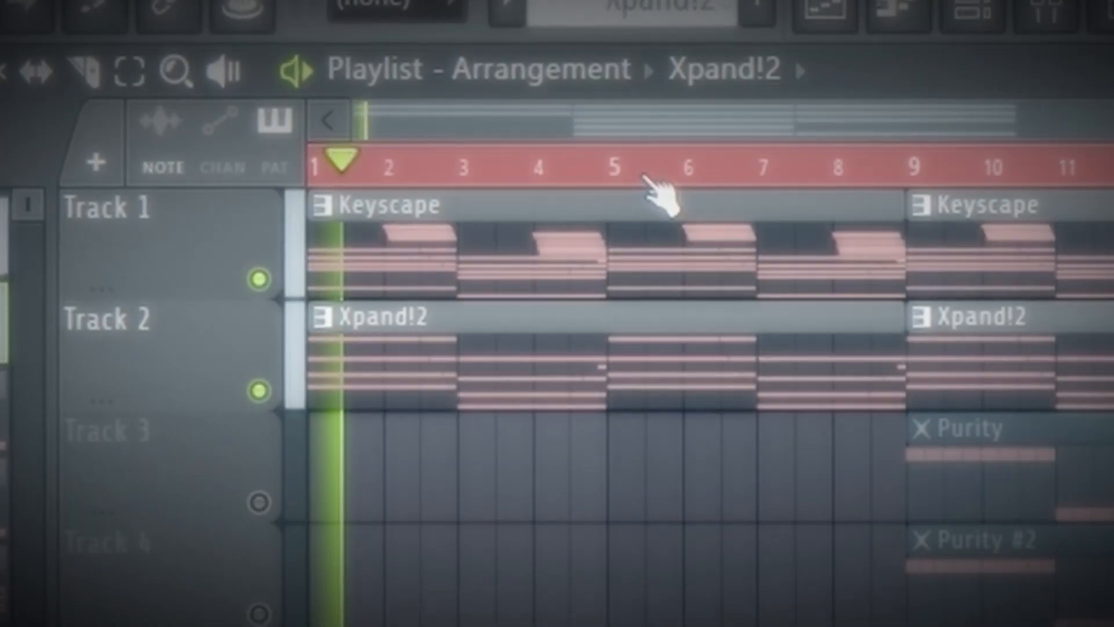
{"action": "scroll", "coordinate": [251, 409], "scroll_direction": "up", "scroll_amount": 4}
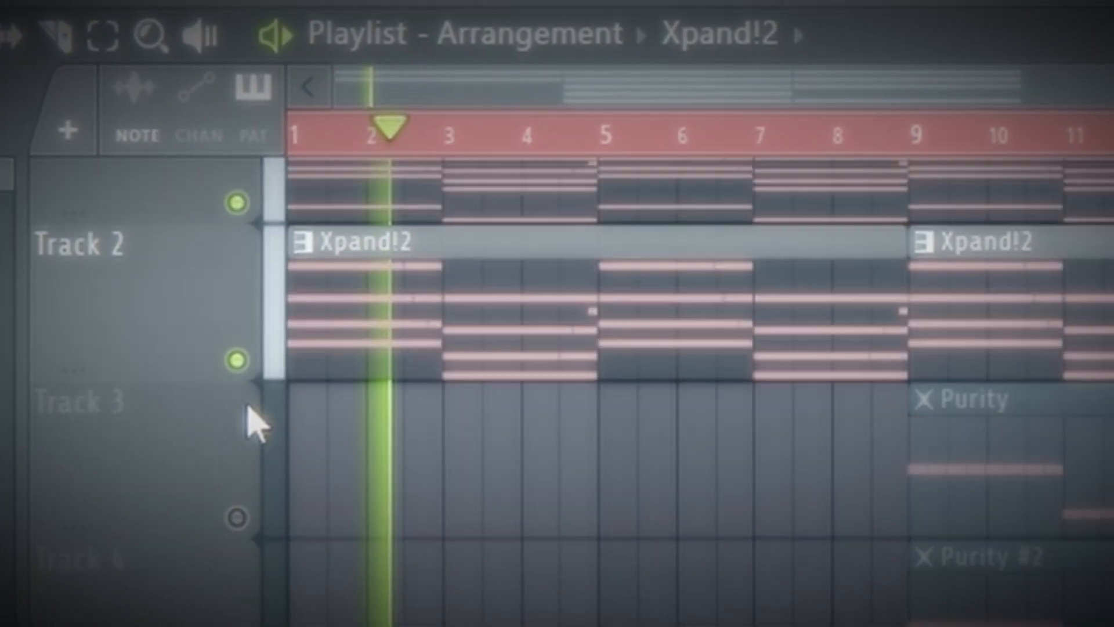
{"action": "scroll", "coordinate": [366, 484], "scroll_direction": "up", "scroll_amount": 5}
{"action": "scroll", "coordinate": [870, 604], "scroll_direction": "down", "scroll_amount": 5}
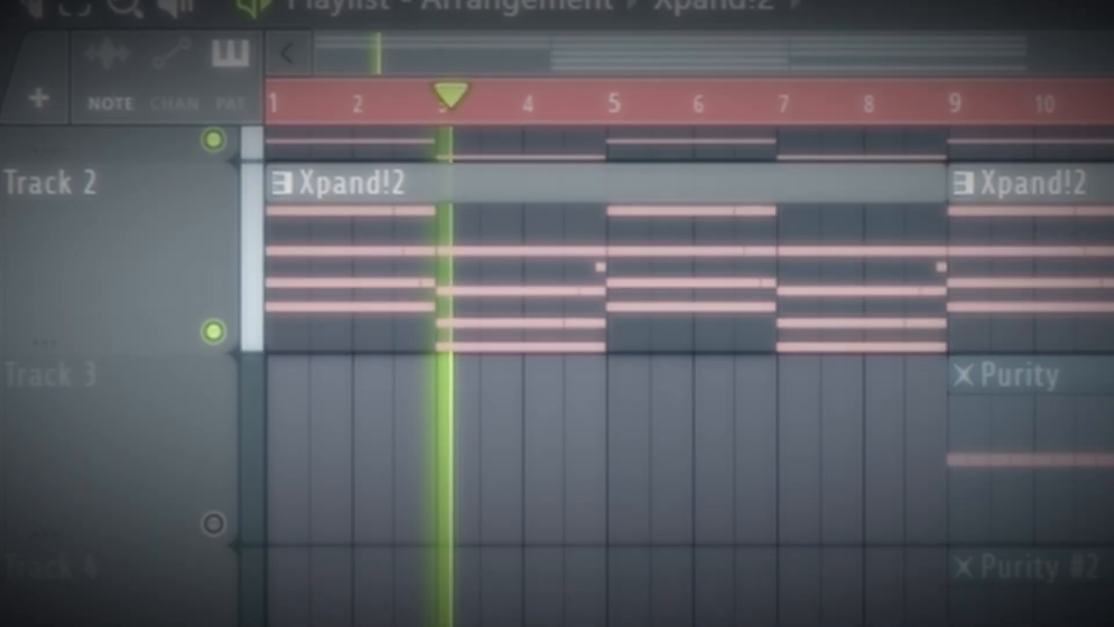
{"action": "scroll", "coordinate": [870, 604], "scroll_direction": "up", "scroll_amount": 3}
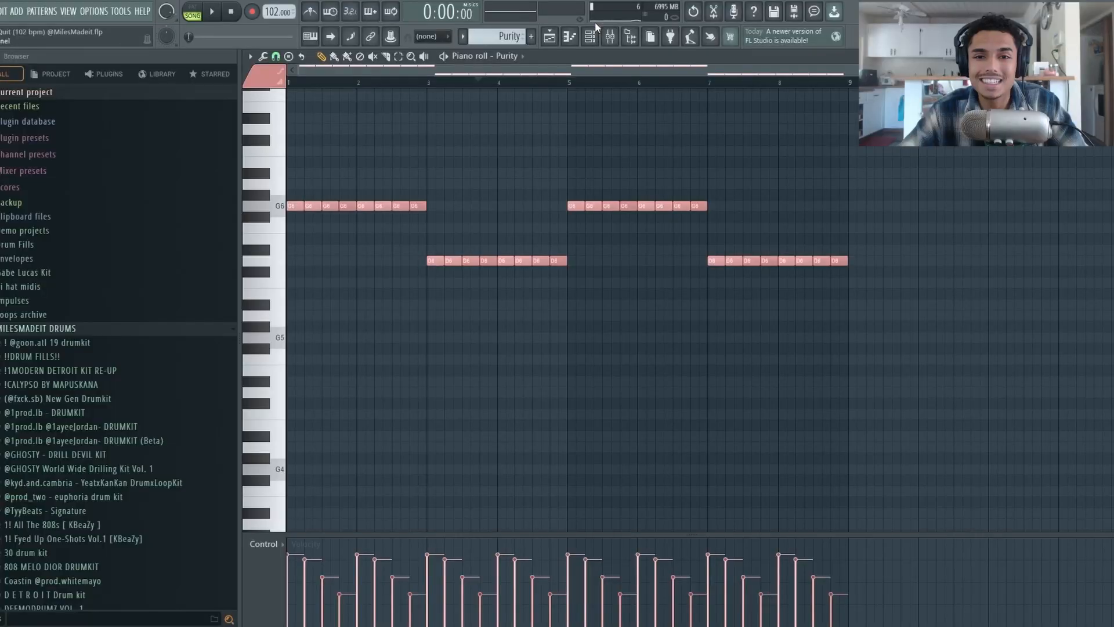
- Show the Purity instrument with its loaded preset from the channel rack, close it and play the Purity pattern
{"action": "left_click", "coordinate": [590, 36]}
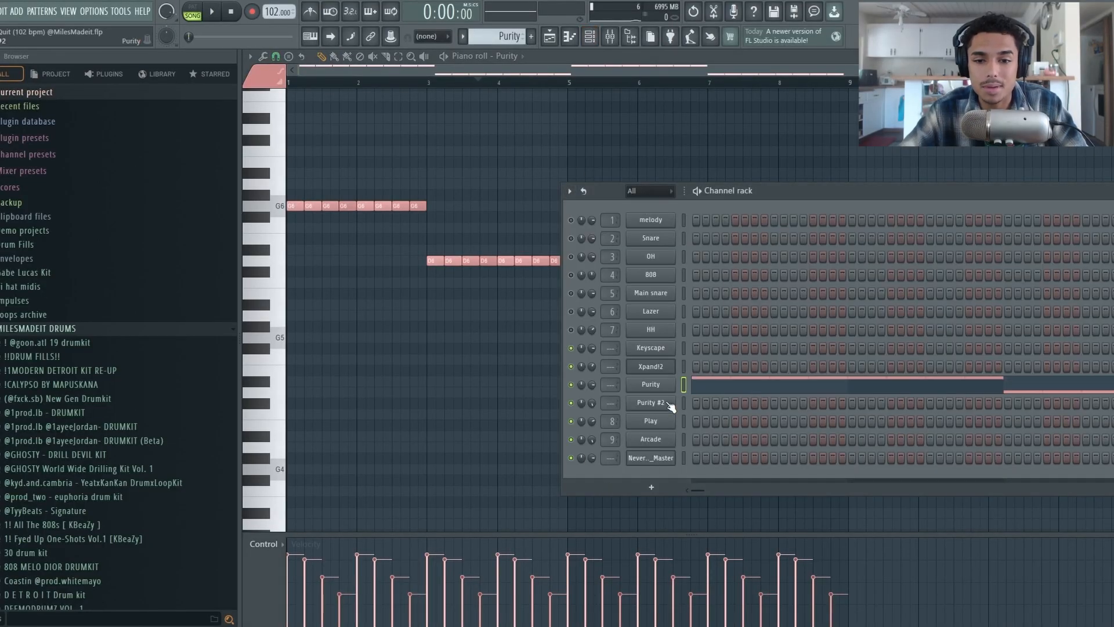
{"action": "left_click", "coordinate": [651, 385]}
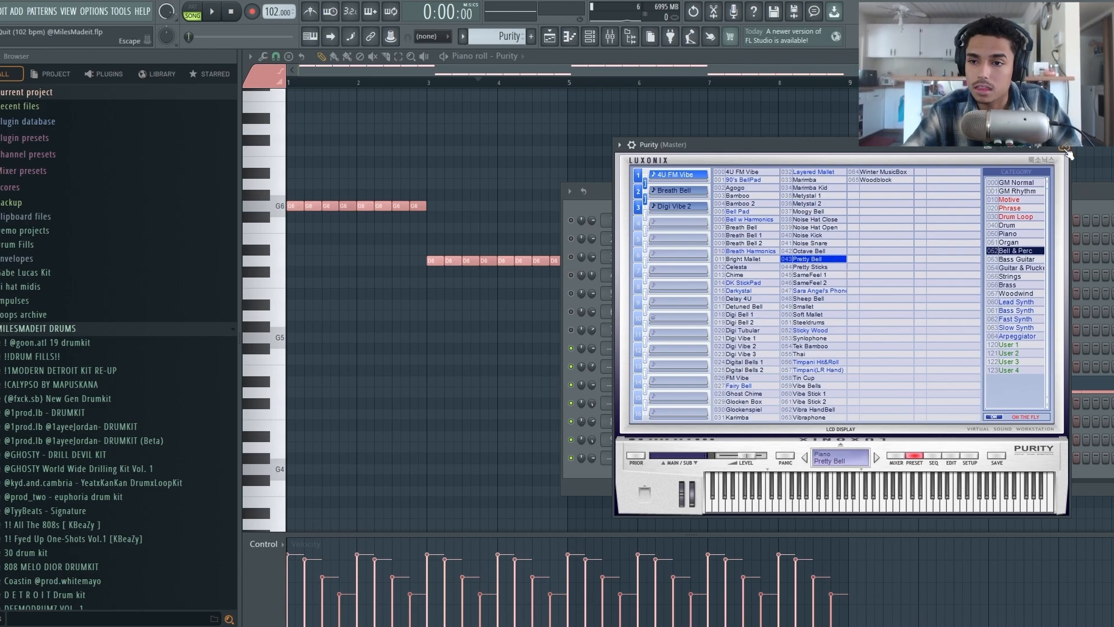
{"action": "left_click", "coordinate": [1078, 183]}
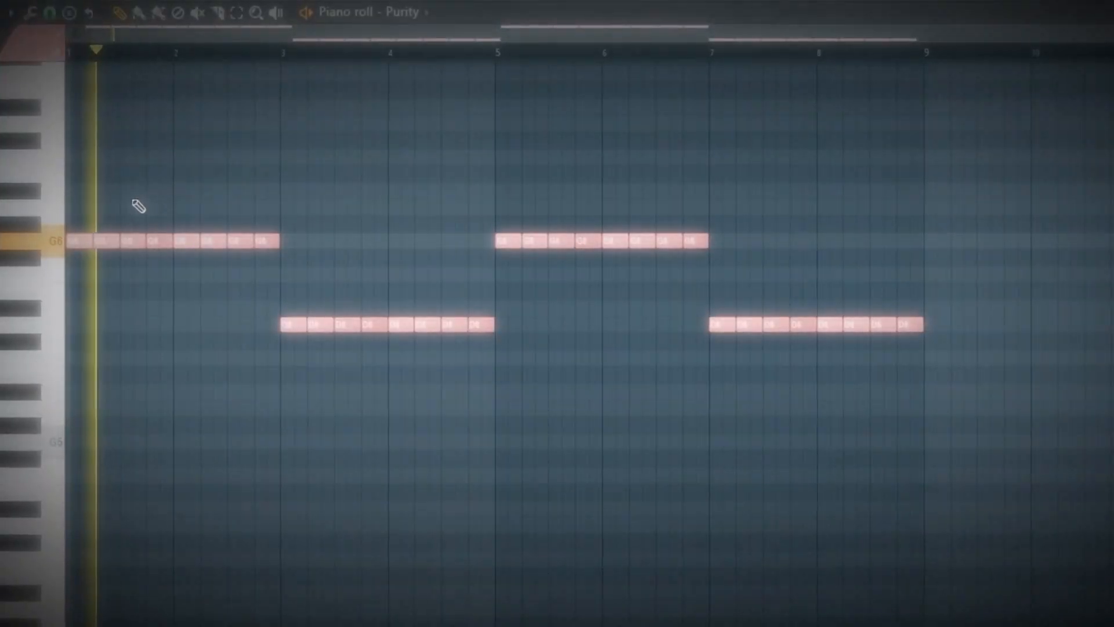
{"action": "scroll", "coordinate": [320, 184], "scroll_direction": "up", "scroll_amount": 8}
{"action": "scroll", "coordinate": [571, 186], "scroll_direction": "down", "scroll_amount": 6}
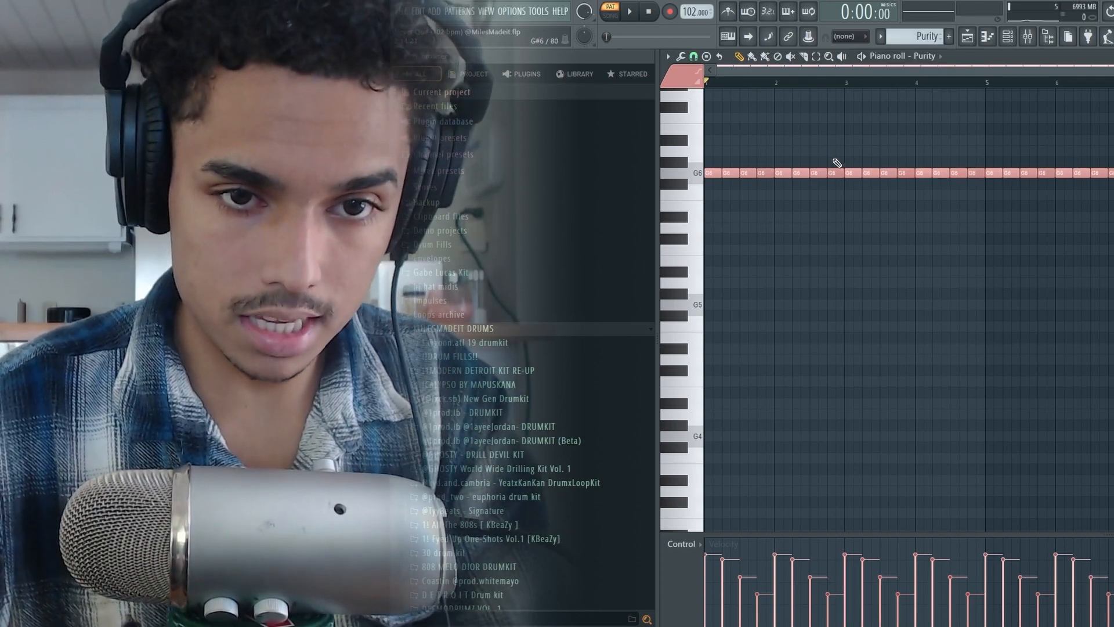
- Lower the repeated Purity notes in bars 3–4 and 7–8 to D6
{"action": "left_click_drag", "start_coordinate": [838, 158], "coordinate": [538, 200]}
{"action": "left_click_drag", "start_coordinate": [982, 147], "coordinate": [622, 220]}
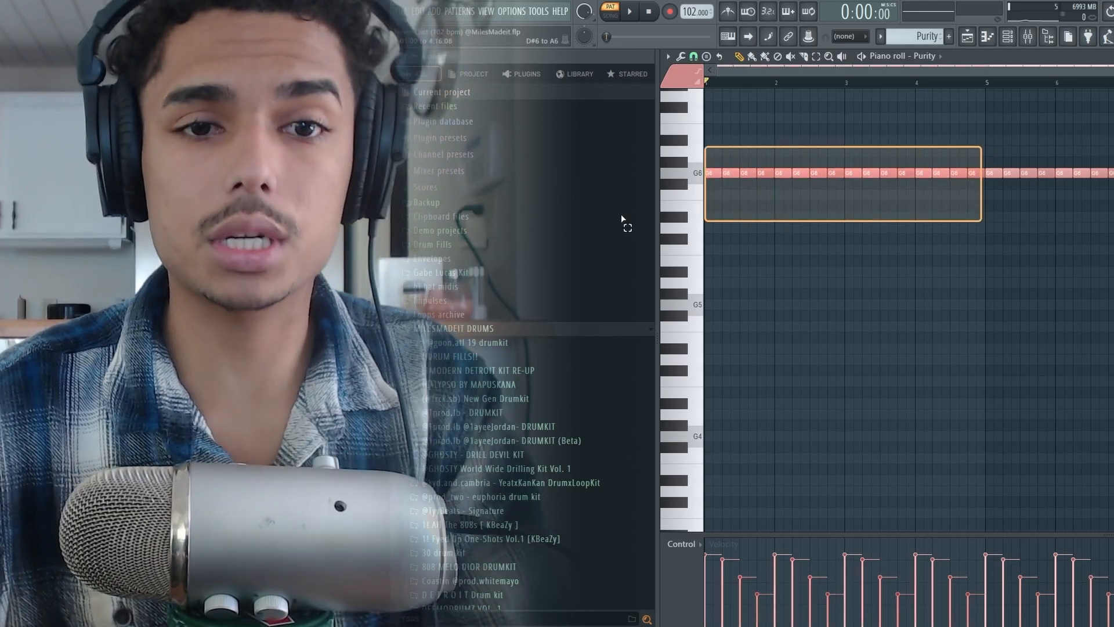
{"action": "left_click_drag", "start_coordinate": [561, 241], "coordinate": [566, 230]}
{"action": "right_click", "coordinate": [853, 265]}
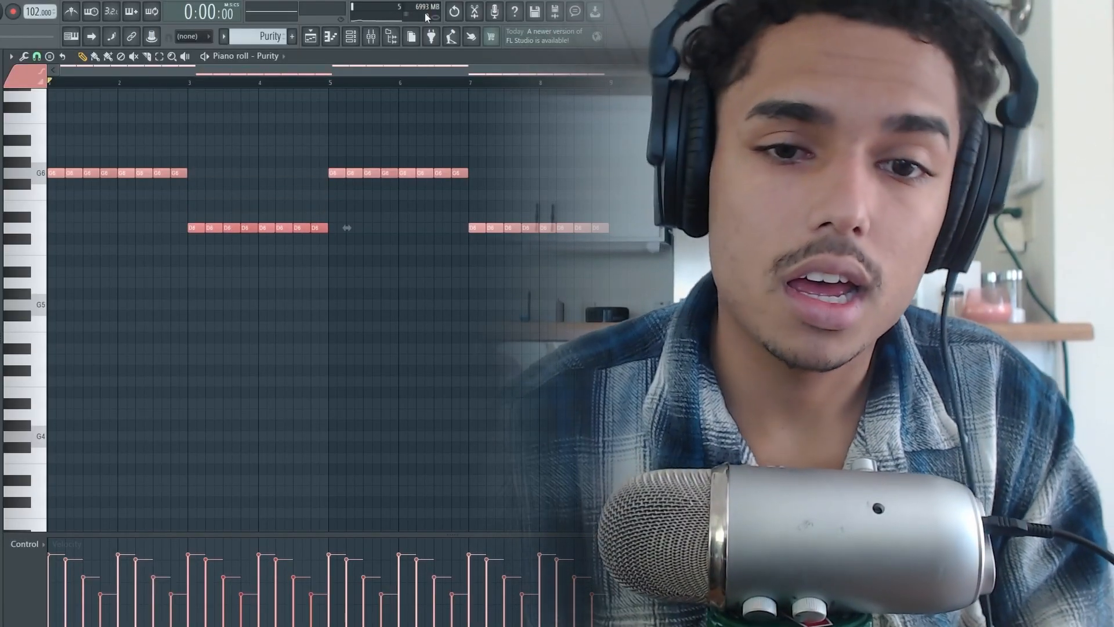
- Play the Purity pattern from mid bar 2 and shrink the velocity lane to enlarge the note area
{"action": "left_click", "coordinate": [156, 83]}
{"action": "key", "text": "space"}
{"action": "right_click", "coordinate": [206, 125]}
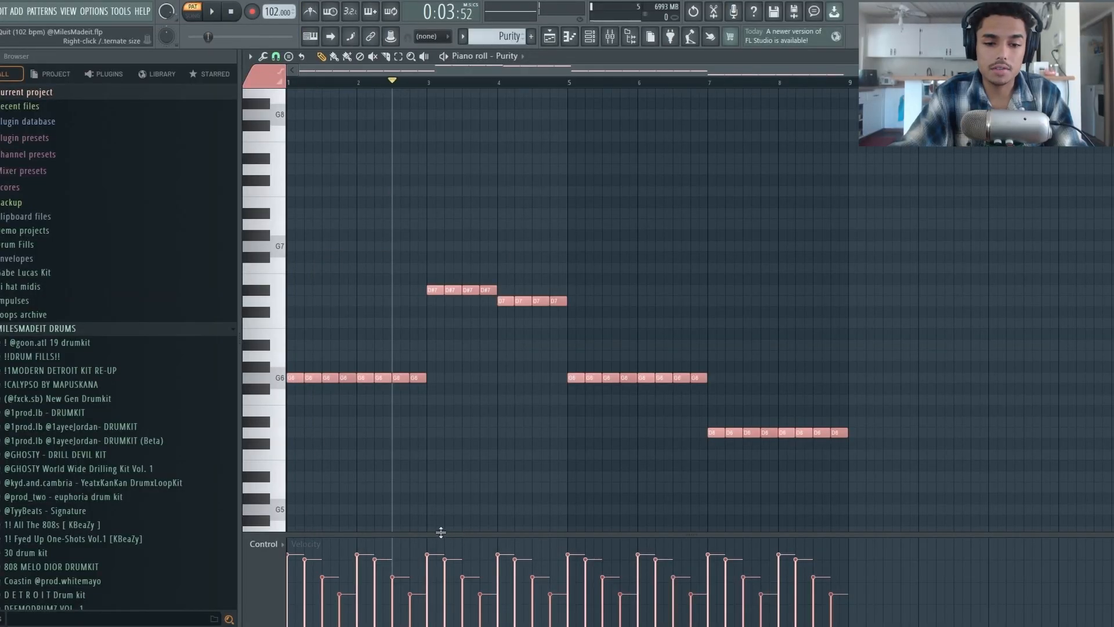
{"action": "left_click_drag", "start_coordinate": [441, 532], "coordinate": [412, 598]}
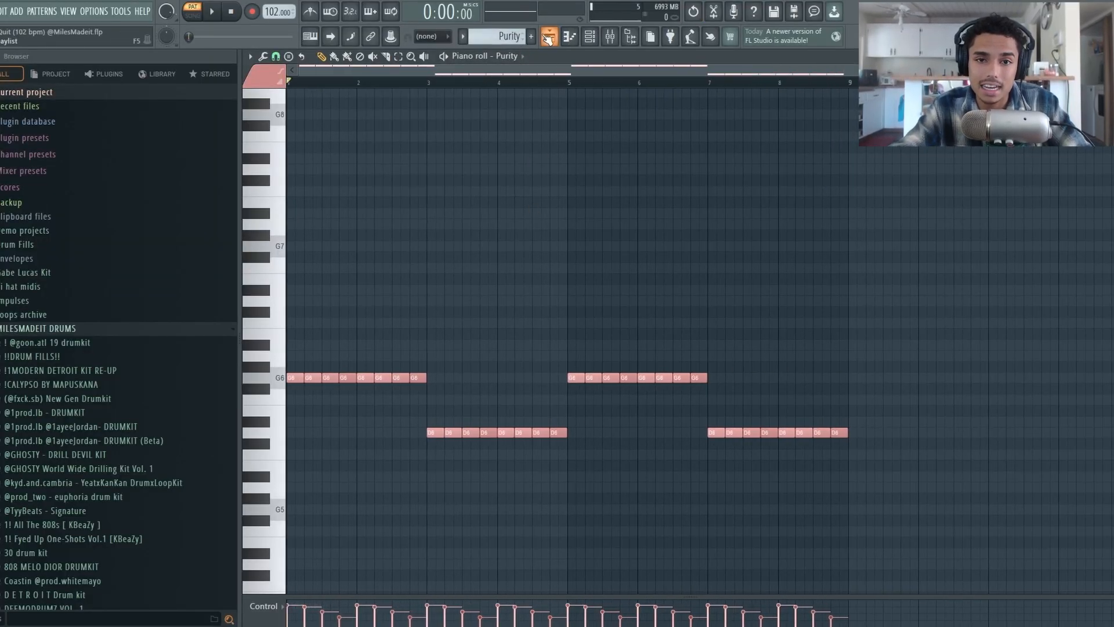
- Open the Purity #2 pattern from the playlist in the piano roll and play through its low notes
{"action": "left_click", "coordinate": [548, 37]}
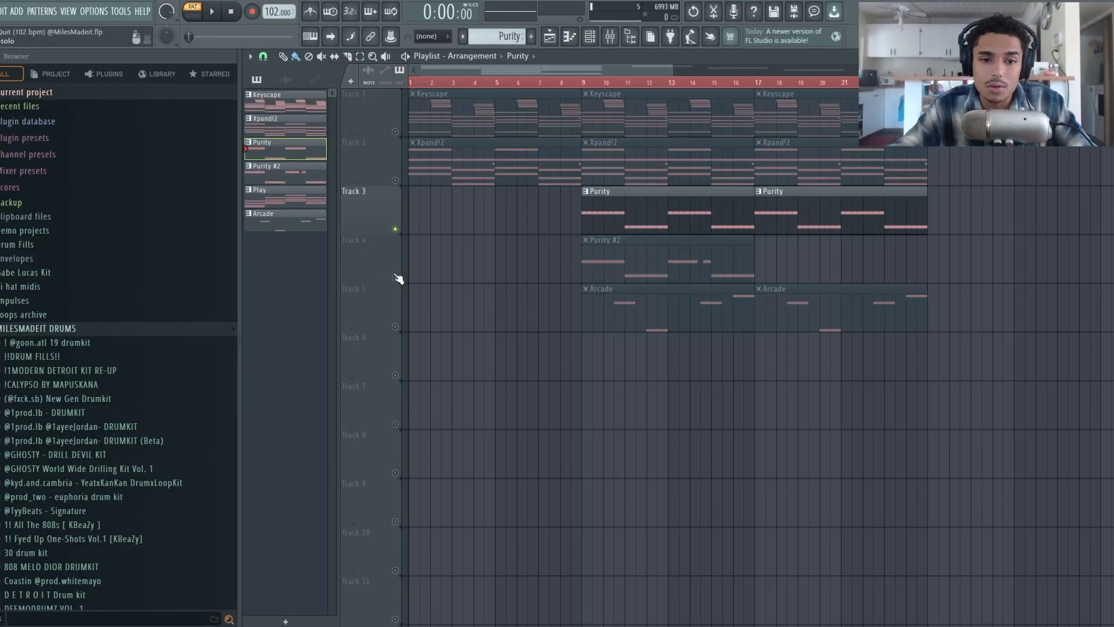
{"action": "double_click", "coordinate": [711, 252]}
{"action": "scroll", "coordinate": [455, 211], "scroll_direction": "down", "scroll_amount": 5}
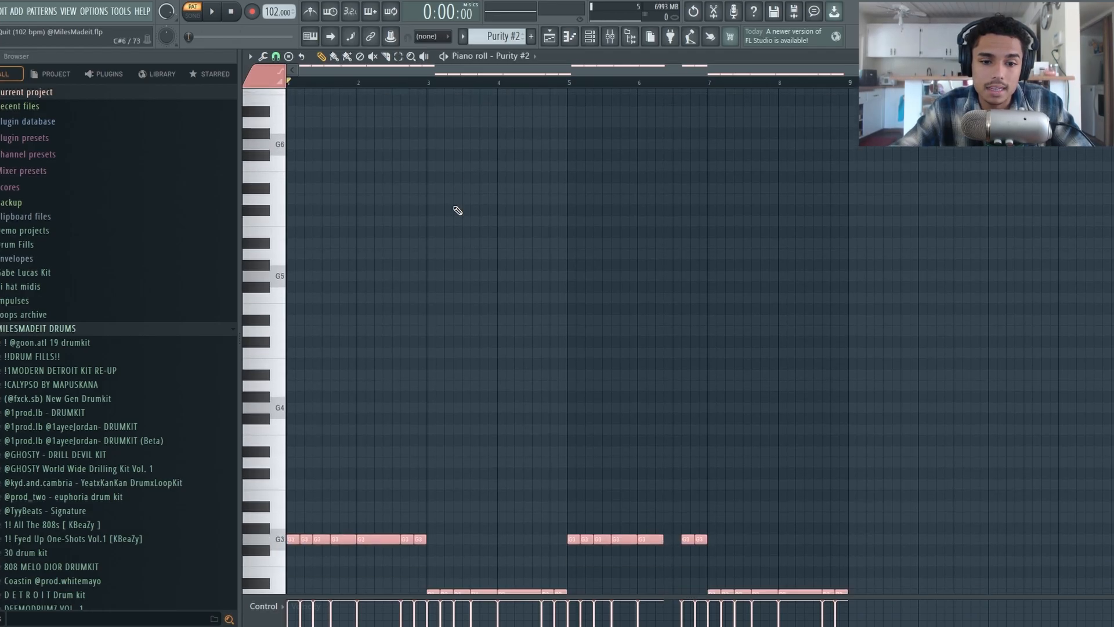
{"action": "scroll", "coordinate": [174, 371], "scroll_direction": "down", "scroll_amount": 3}
{"action": "scroll", "coordinate": [83, 423], "scroll_direction": "up", "scroll_amount": 4}
{"action": "scroll", "coordinate": [290, 424], "scroll_direction": "down", "scroll_amount": 3}
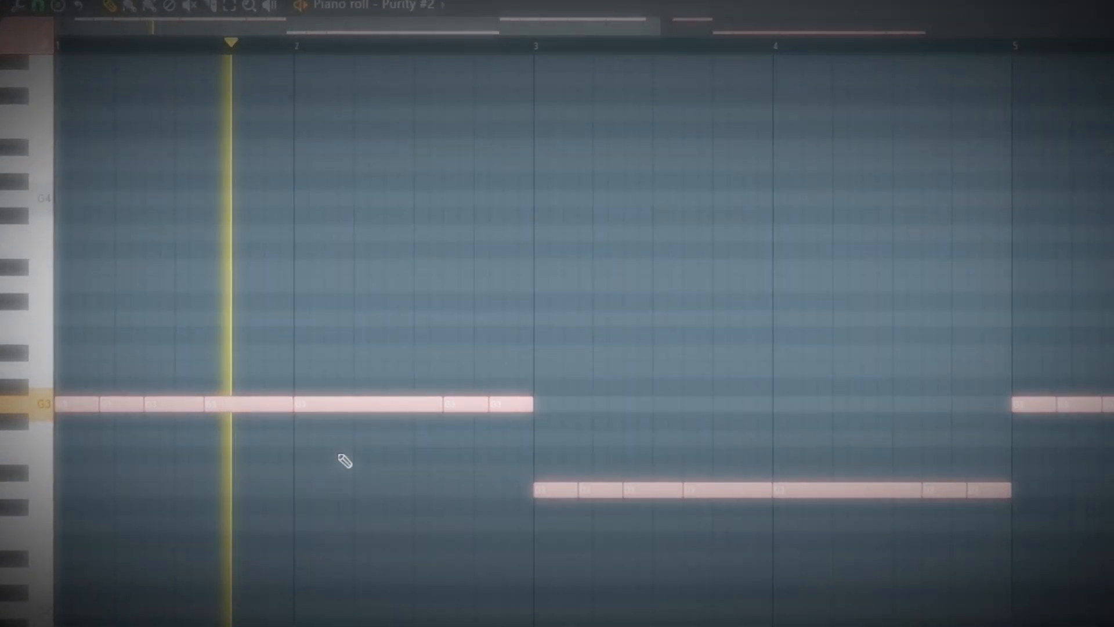
{"action": "scroll", "coordinate": [343, 455], "scroll_direction": "up", "scroll_amount": 3}
{"action": "scroll", "coordinate": [609, 500], "scroll_direction": "down", "scroll_amount": 4}
{"action": "scroll", "coordinate": [357, 567], "scroll_direction": "up", "scroll_amount": 4}
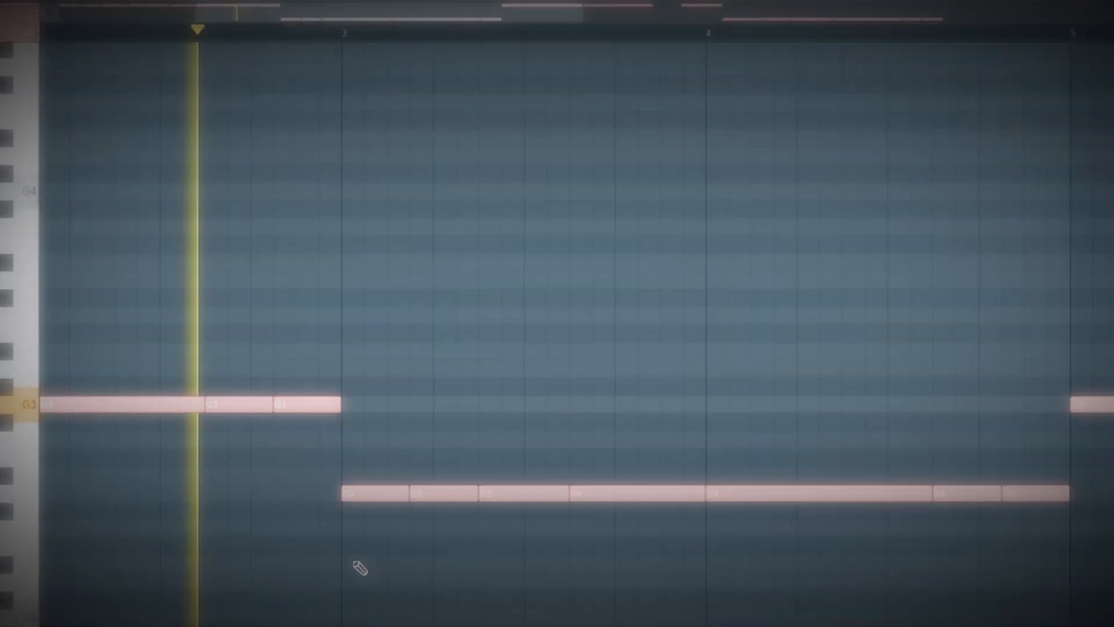
{"action": "scroll", "coordinate": [557, 563], "scroll_direction": "down", "scroll_amount": 4}
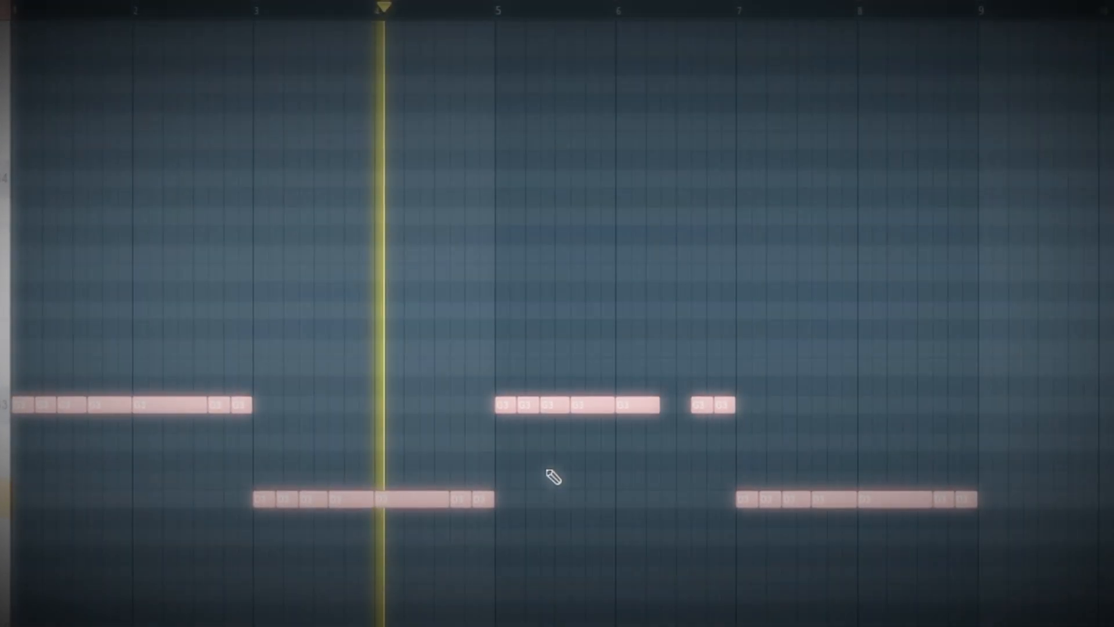
{"action": "scroll", "coordinate": [552, 472], "scroll_direction": "up", "scroll_amount": 3}
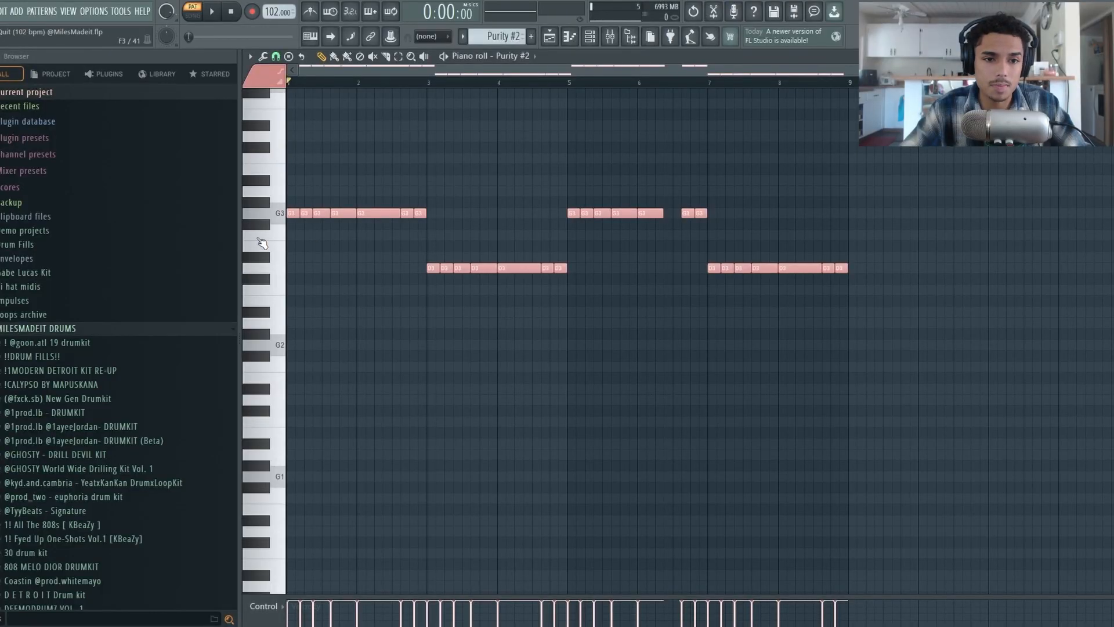
- Examine the rhythm of the Purity #2 pattern's G3 notes in bars 1–2 up close while playing it
{"action": "scroll", "coordinate": [290, 203], "scroll_direction": "up", "scroll_amount": 8, "text": "ctrl"}
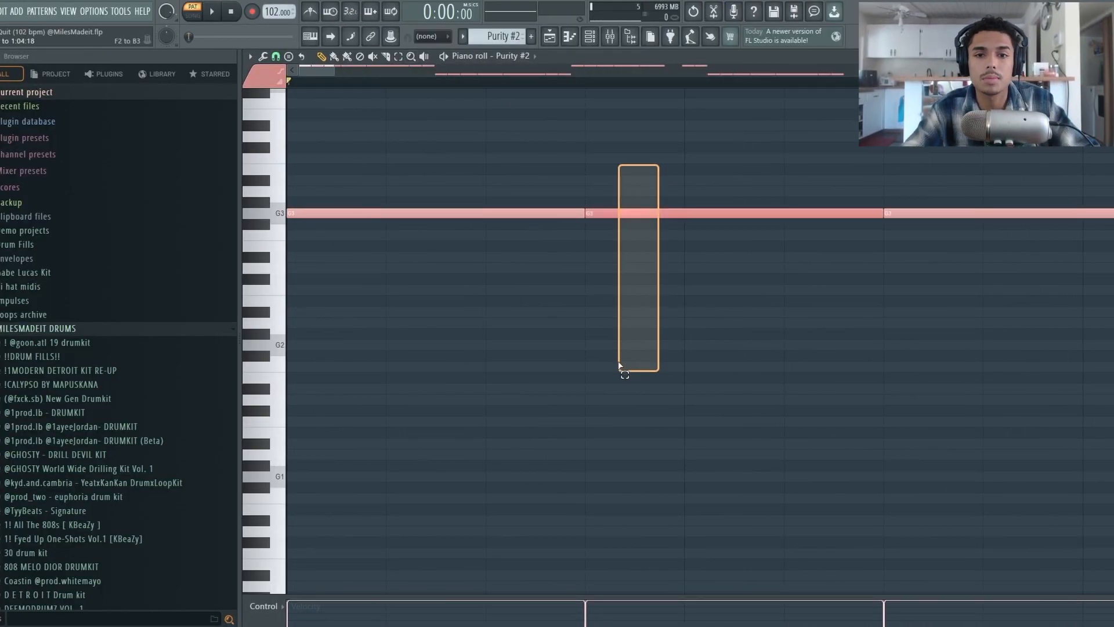
{"action": "scroll", "coordinate": [638, 354], "scroll_direction": "down", "scroll_amount": 4, "text": "ctrl"}
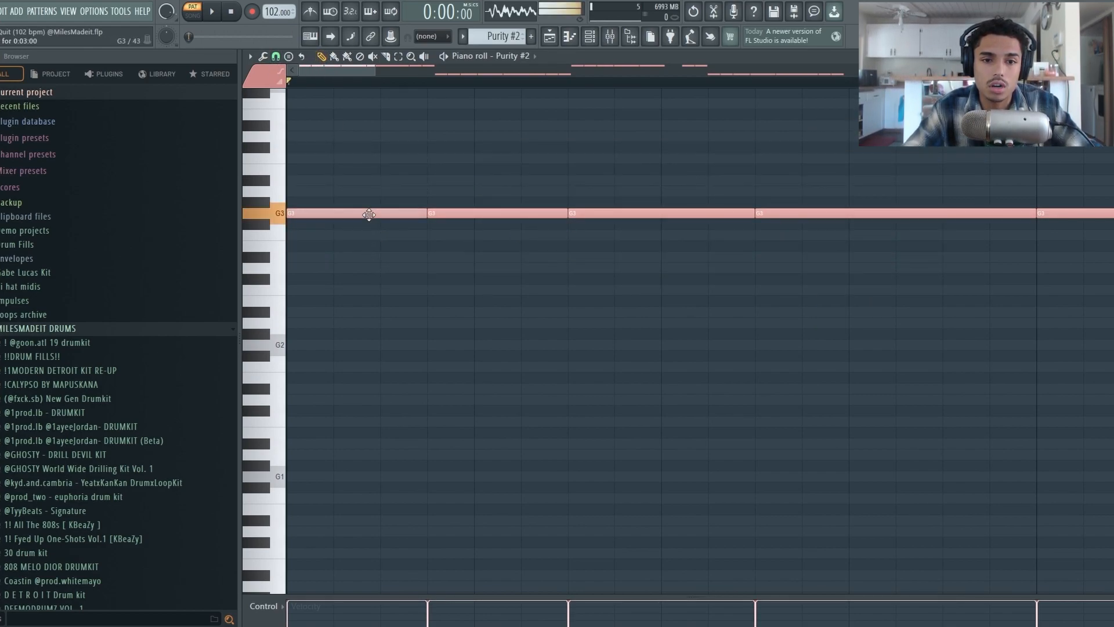
{"action": "key", "text": "space"}
{"action": "scroll", "coordinate": [453, 226], "scroll_direction": "down", "scroll_amount": 6, "text": "ctrl"}
{"action": "scroll", "coordinate": [581, 279], "scroll_direction": "up", "scroll_amount": 4, "text": "ctrl"}
{"action": "scroll", "coordinate": [615, 287], "scroll_direction": "down", "scroll_amount": 3, "text": "ctrl"}
{"action": "scroll", "coordinate": [534, 289], "scroll_direction": "up", "scroll_amount": 4, "text": "ctrl"}
{"action": "key", "text": "space"}
{"action": "scroll", "coordinate": [511, 299], "scroll_direction": "down", "scroll_amount": 5, "text": "ctrl"}
{"action": "scroll", "coordinate": [254, 276], "scroll_direction": "up", "scroll_amount": 4, "text": "ctrl"}
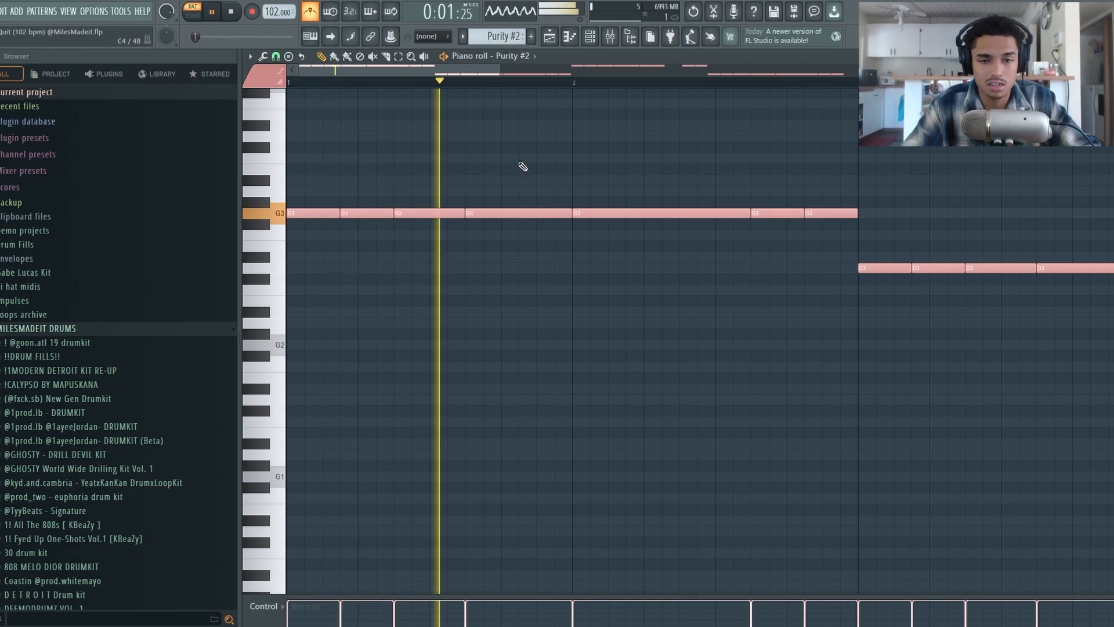
{"action": "scroll", "coordinate": [592, 162], "scroll_direction": "down", "scroll_amount": 2, "text": "ctrl"}
{"action": "scroll", "coordinate": [601, 209], "scroll_direction": "down", "scroll_amount": 3, "text": "ctrl"}
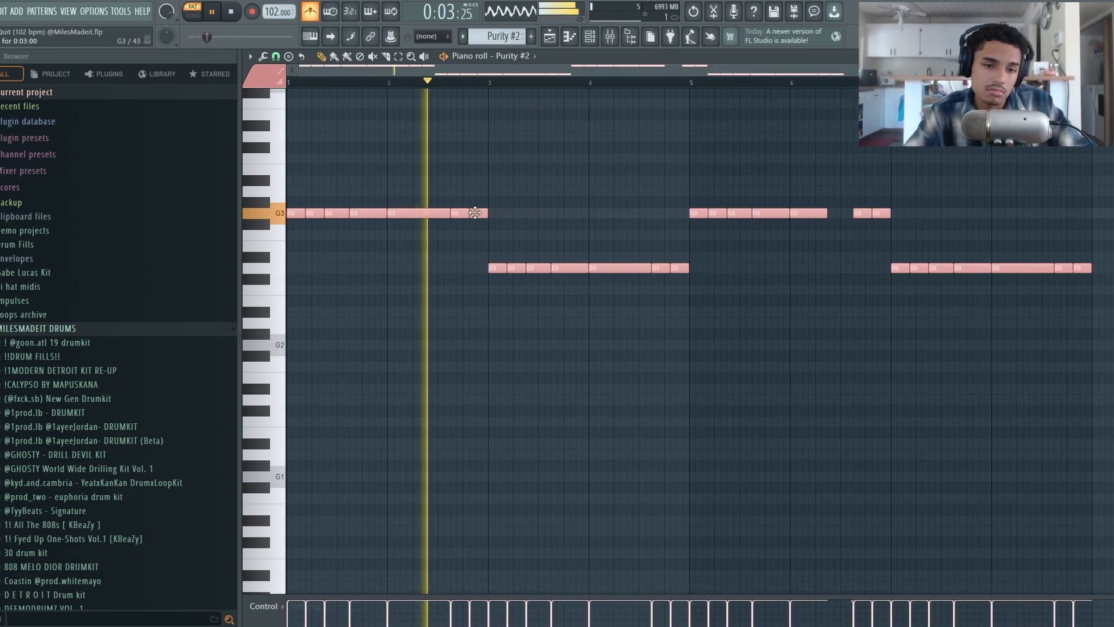
{"action": "scroll", "coordinate": [485, 199], "scroll_direction": "up", "scroll_amount": 1, "text": "ctrl"}
{"action": "scroll", "coordinate": [510, 184], "scroll_direction": "down", "scroll_amount": 3, "text": "ctrl"}
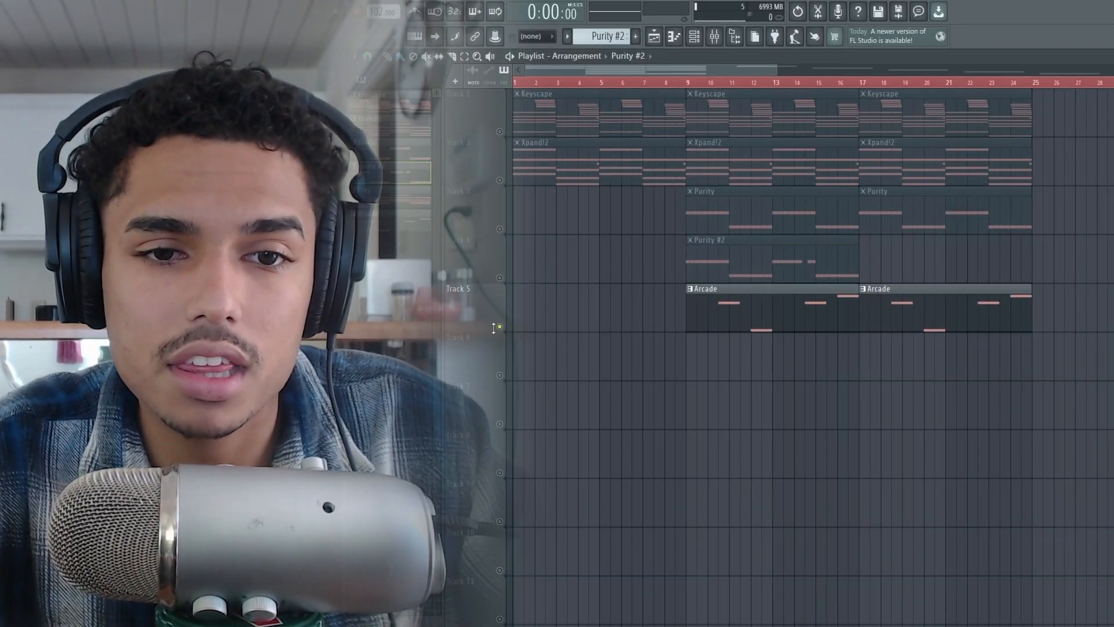
- Enable playlist Tracks 1 to 4 with the Arcade layer on Track 5 muted, and play the arrangement around bar 9
{"action": "right_click", "coordinate": [499, 326]}
{"action": "left_click", "coordinate": [501, 278]}
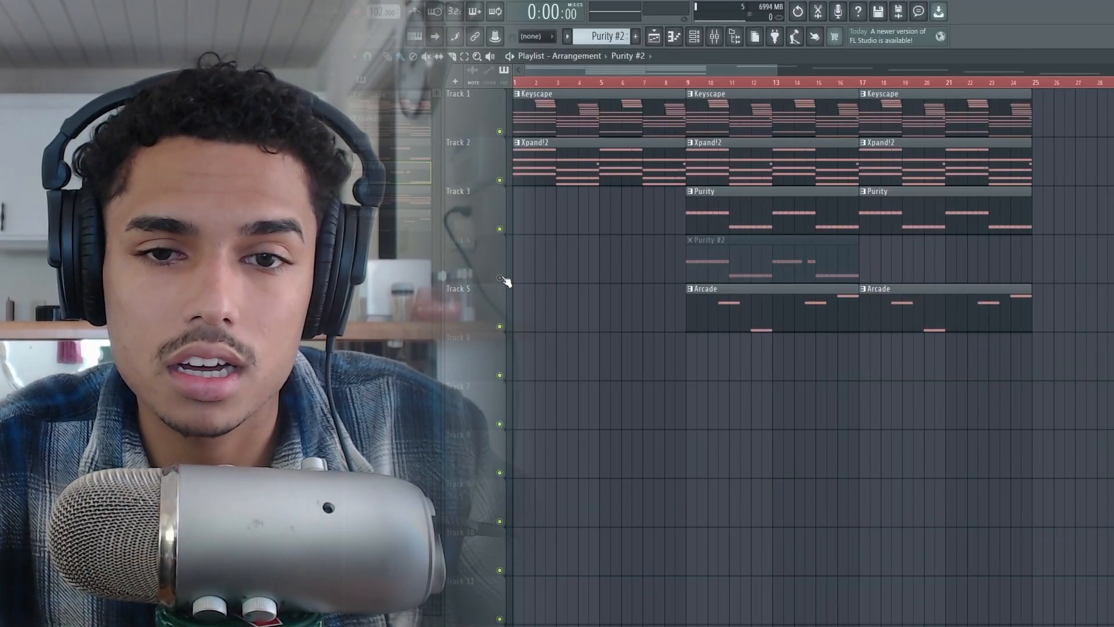
{"action": "right_click", "coordinate": [500, 278]}
{"action": "left_click", "coordinate": [500, 228]}
{"action": "left_click", "coordinate": [500, 180]}
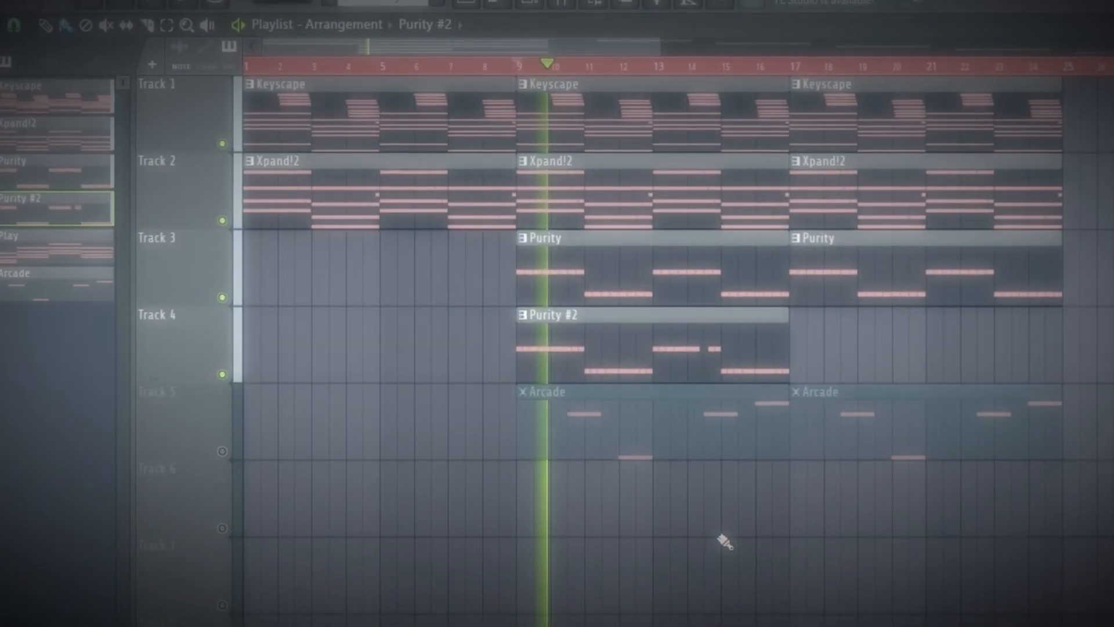
- Unmute the Arcade layer on Track 5 and bring all five stacked layers from bar 9 into view
{"action": "scroll", "coordinate": [787, 568], "scroll_direction": "down", "scroll_amount": 4}
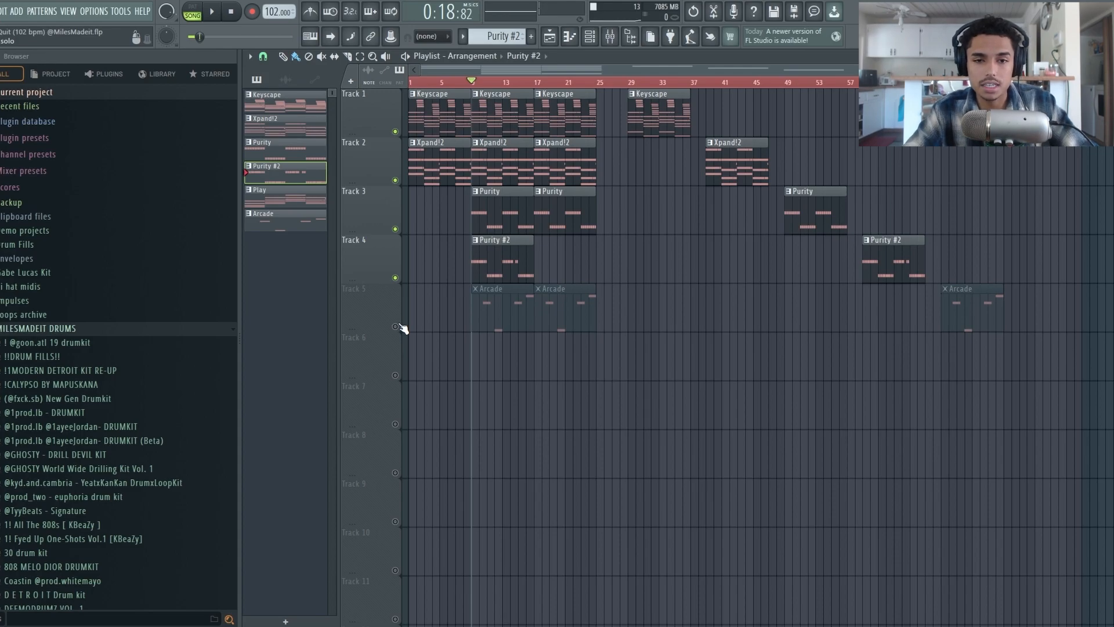
{"action": "scroll", "coordinate": [402, 328], "scroll_direction": "down", "scroll_amount": 3}
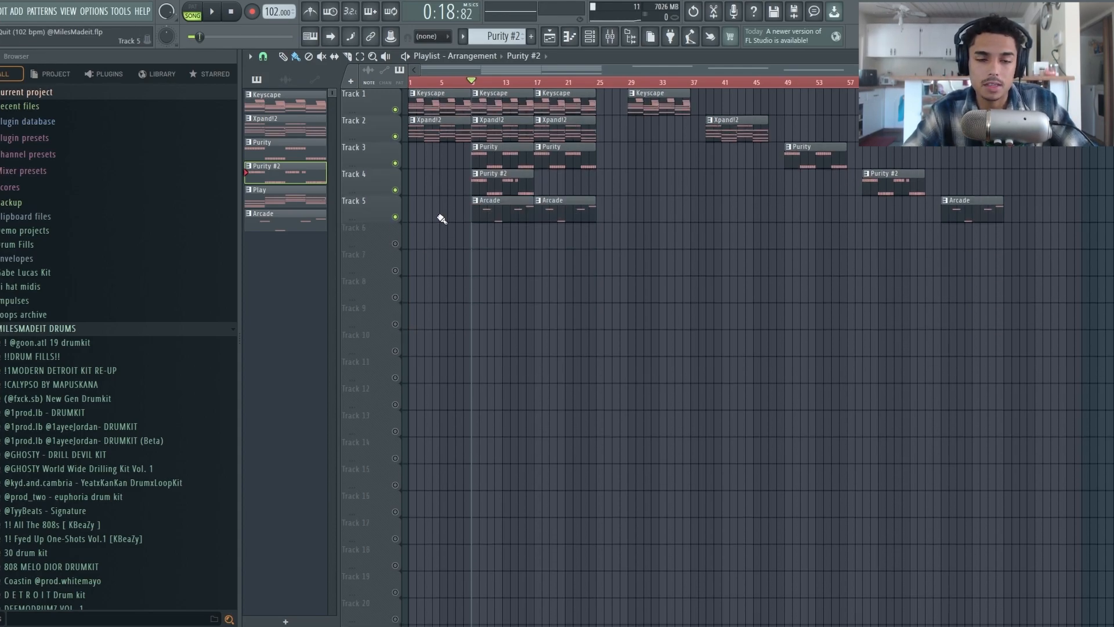
{"action": "scroll", "coordinate": [442, 219], "scroll_direction": "up", "scroll_amount": 6}
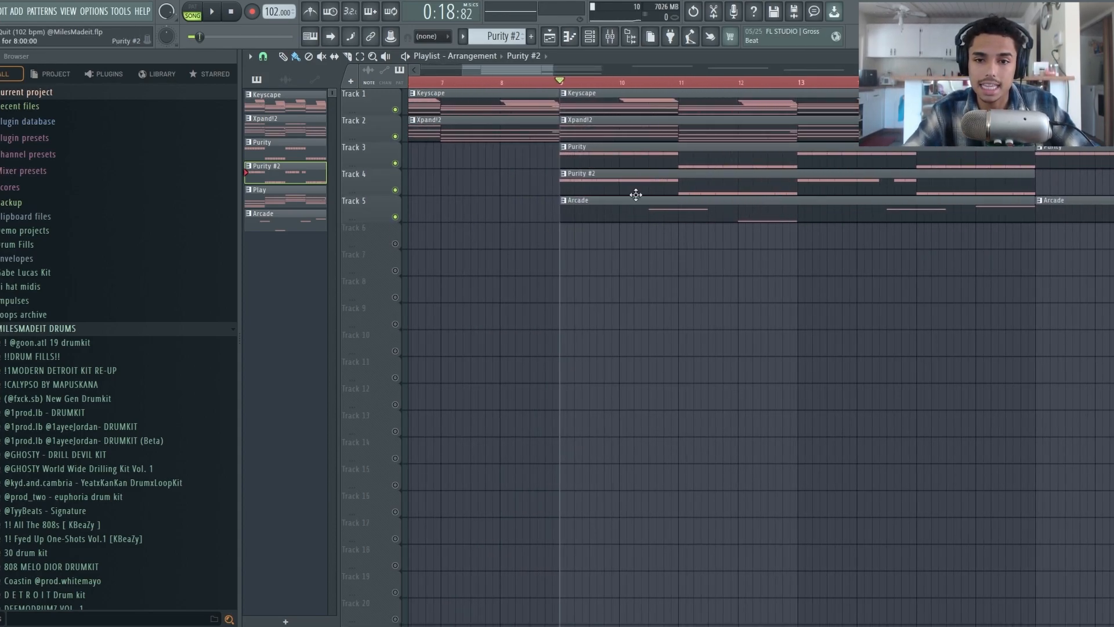
- Open the Arcade pattern from the playlist and view the Arcade instrument's That Look kit from the channel rack
{"action": "double_click", "coordinate": [676, 216]}
{"action": "key", "text": "F6"}
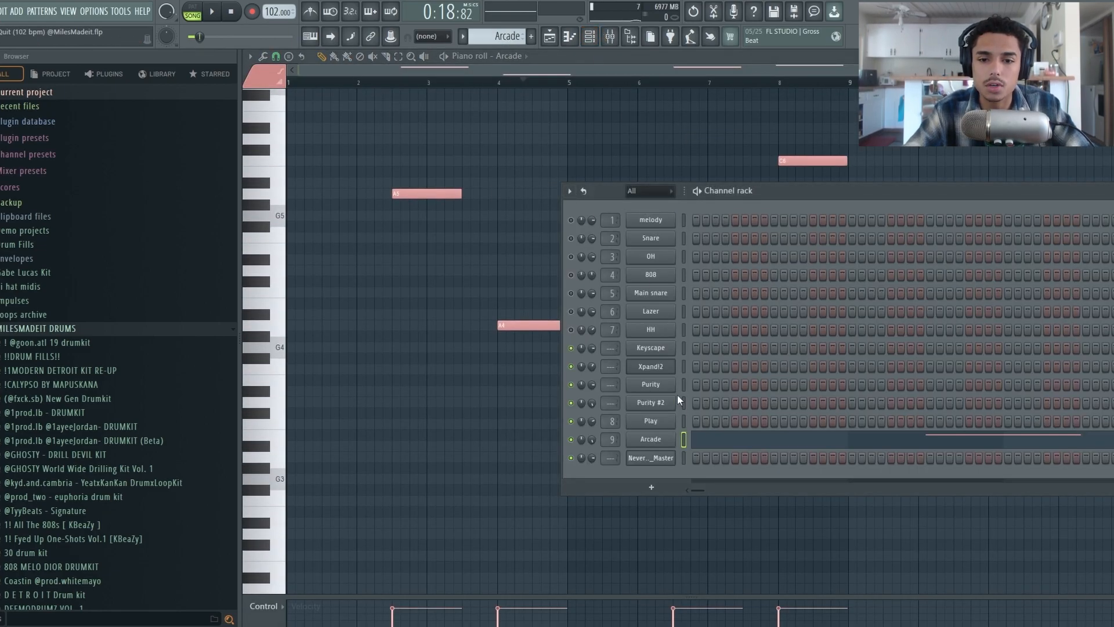
{"action": "left_click", "coordinate": [655, 437]}
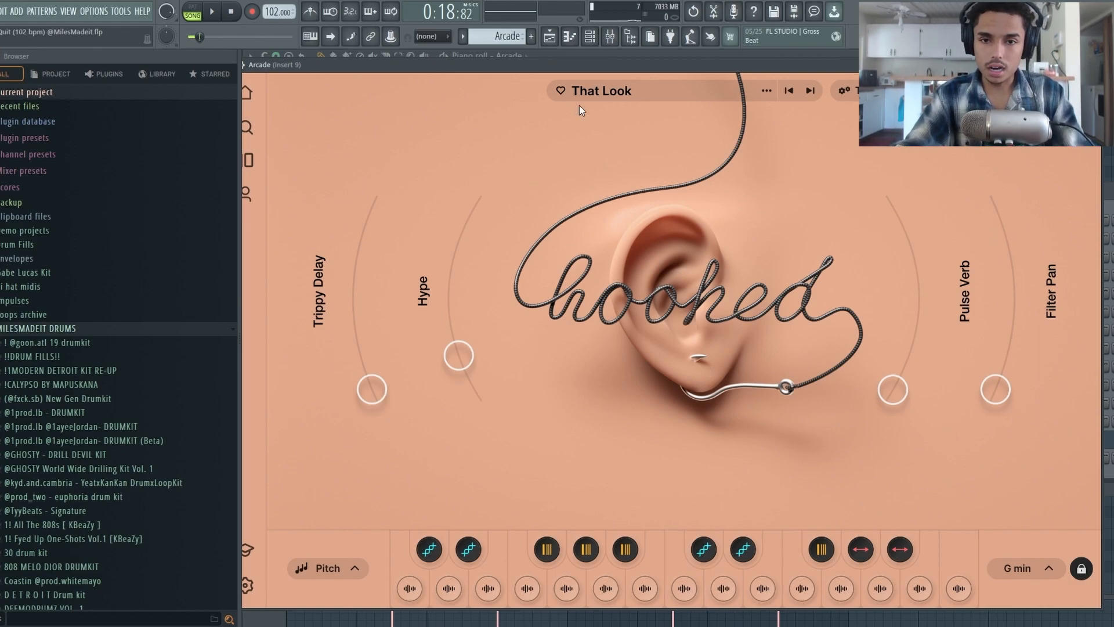
{"action": "key", "text": "Escape"}
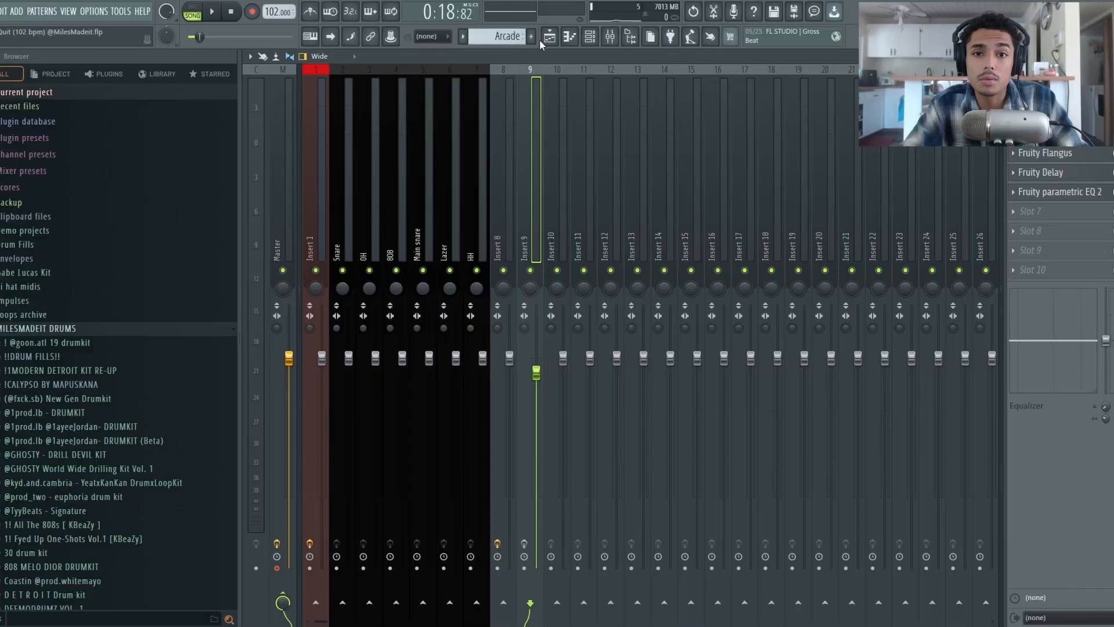
- Play the soloed Arcade layer on Track 5 in the playlist from bar 9 and bring up the mixer
{"action": "left_click", "coordinate": [549, 38]}
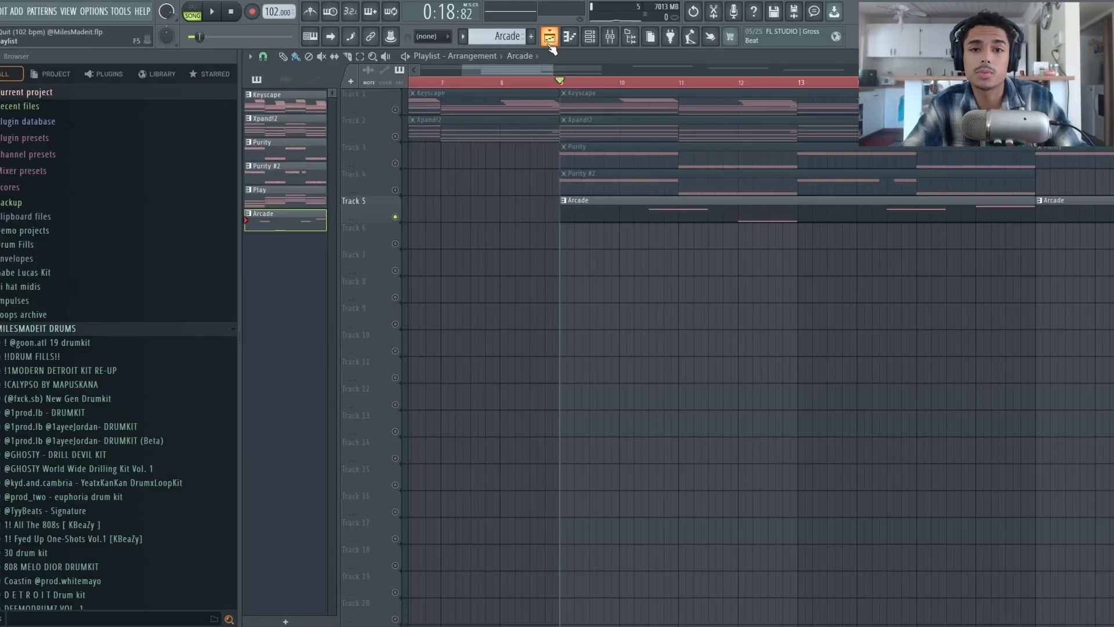
{"action": "key", "text": "space"}
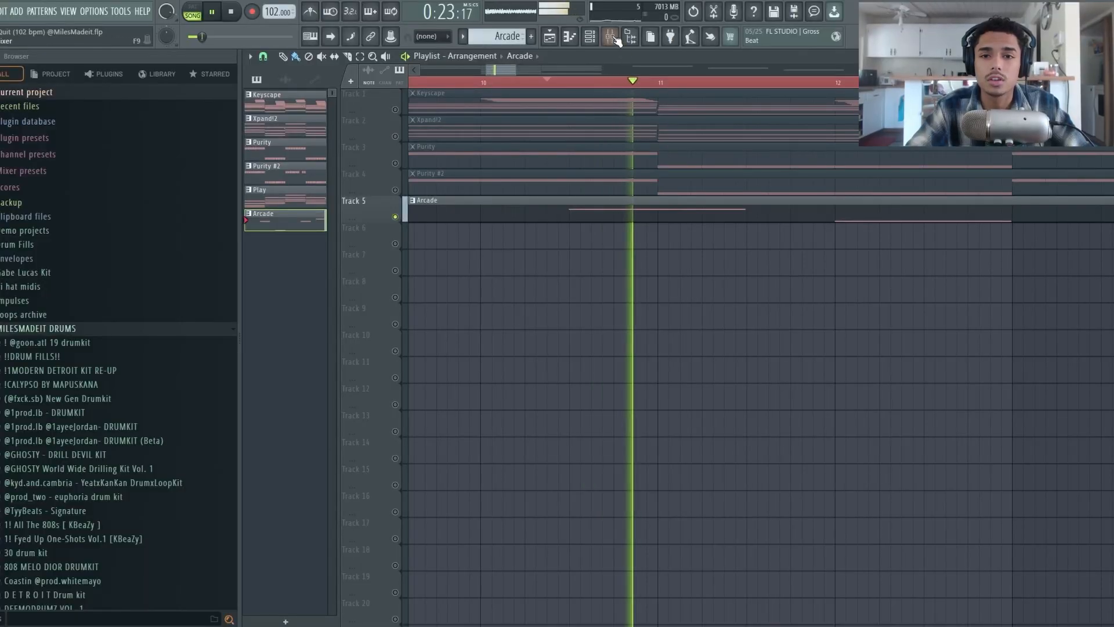
{"action": "left_click", "coordinate": [611, 37]}
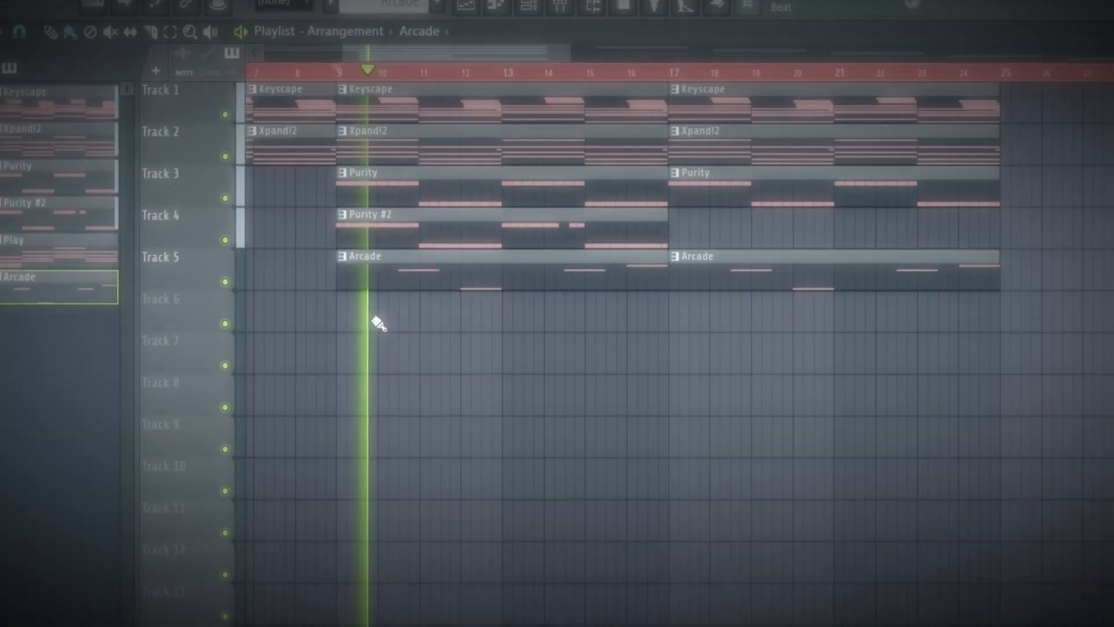
- Look over all five layers from bar 9 during playback and open the Arcade pattern on Track 5 in the piano roll
{"action": "scroll", "coordinate": [379, 324], "scroll_direction": "up", "scroll_amount": 4}
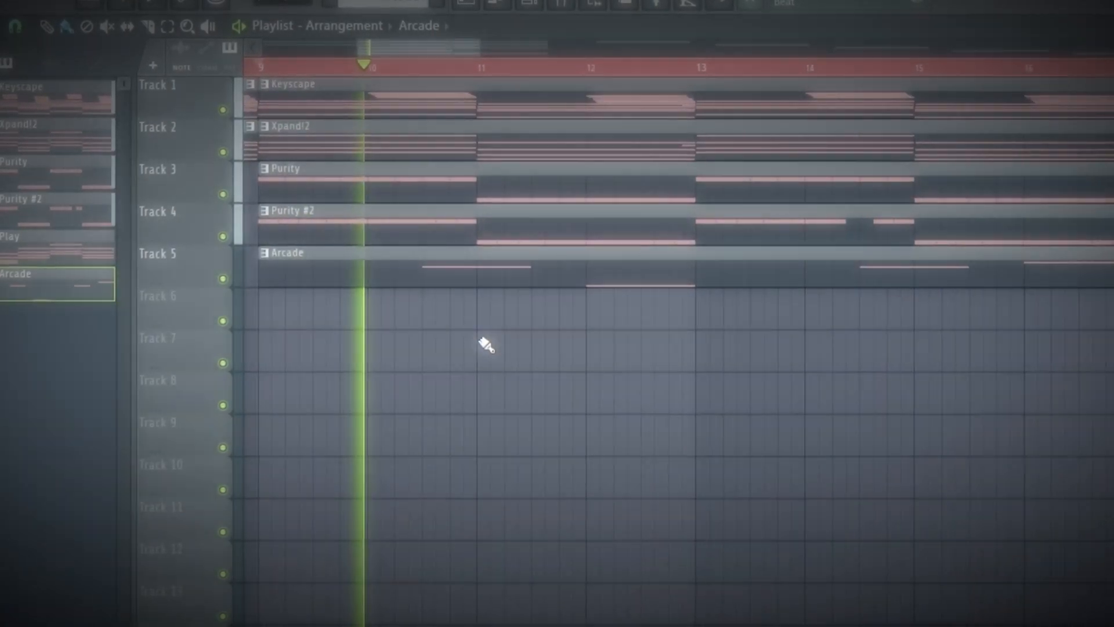
{"action": "scroll", "coordinate": [605, 349], "scroll_direction": "down", "scroll_amount": 6}
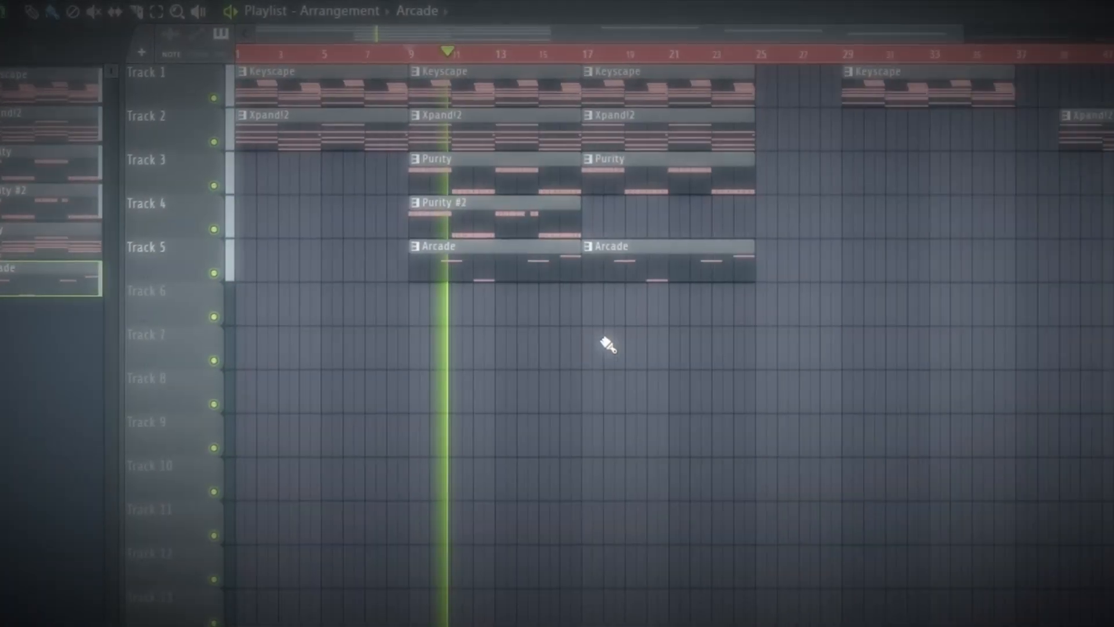
{"action": "scroll", "coordinate": [380, 361], "scroll_direction": "up", "scroll_amount": 4}
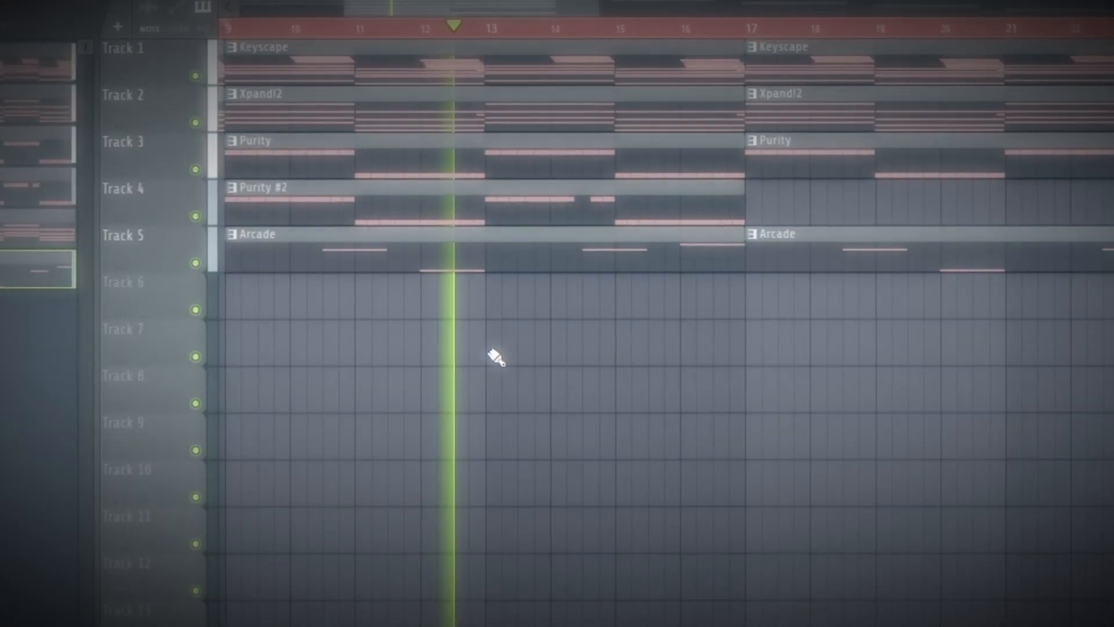
{"action": "scroll", "coordinate": [573, 342], "scroll_direction": "down", "scroll_amount": 5}
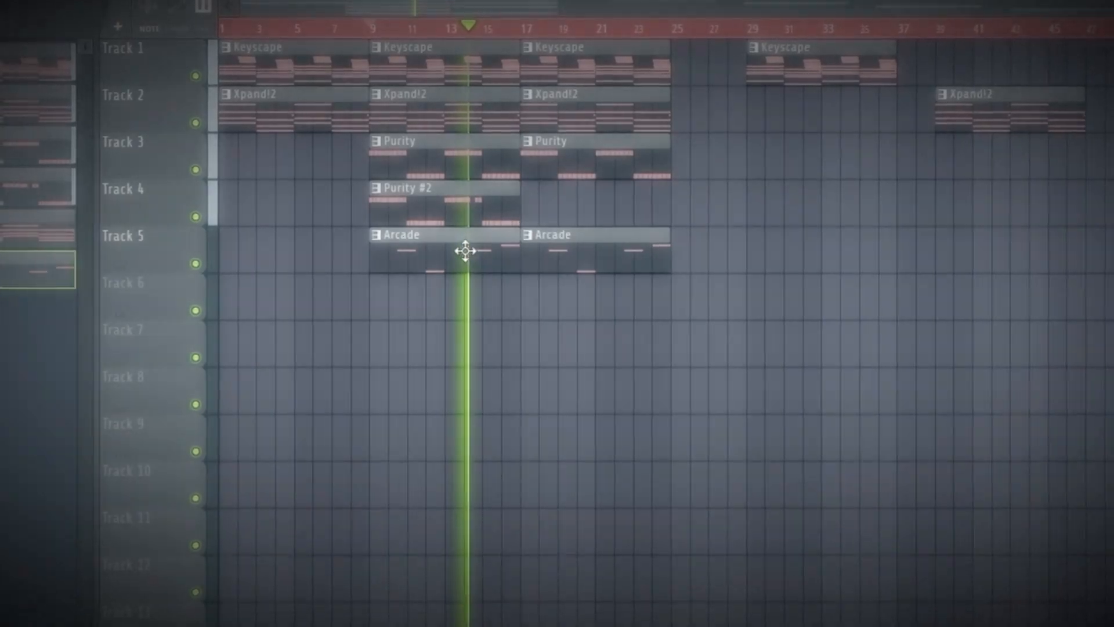
{"action": "double_click", "coordinate": [465, 249]}
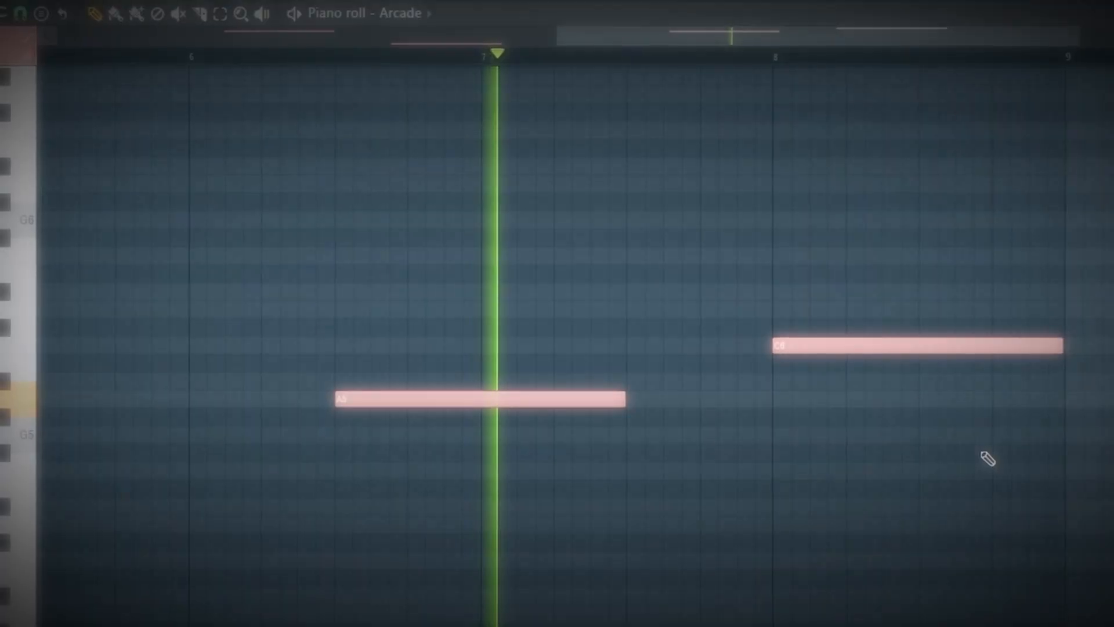